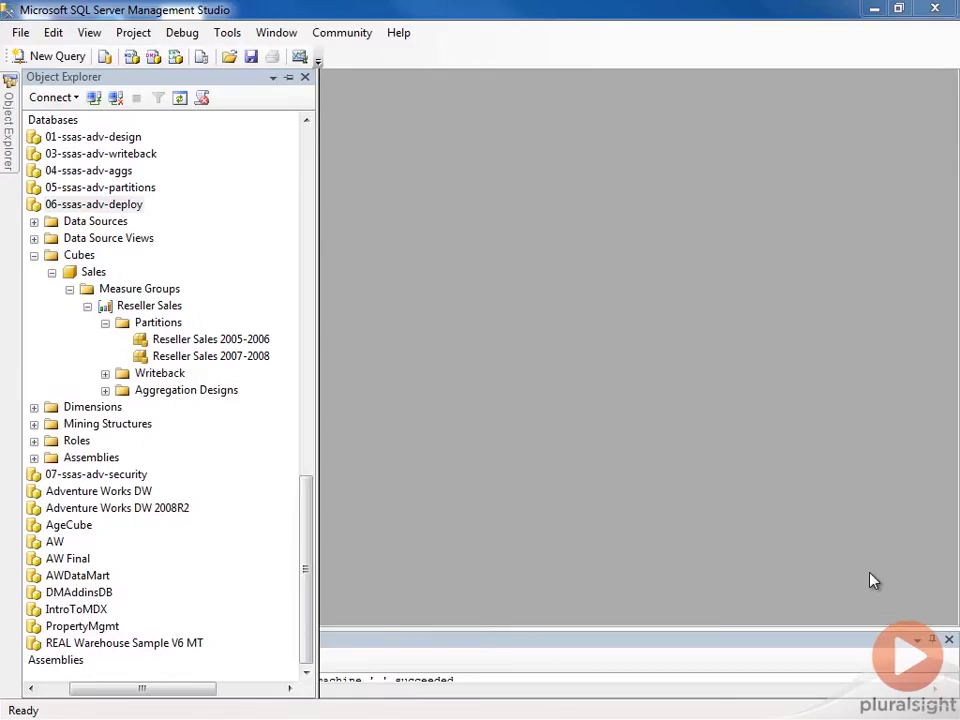
Step: Merge the Reseller Sales 2007-2008 partition into Reseller Sales 2005-2006 in the Sales cube
{"action": "left_click", "coordinate": [103, 206]}
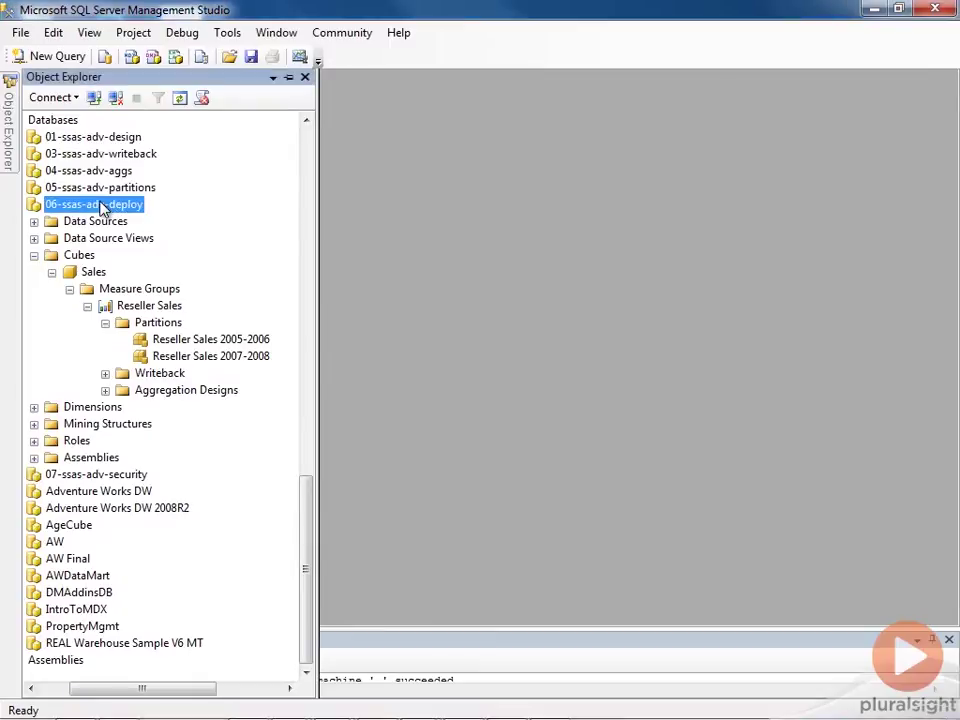
{"action": "left_click", "coordinate": [96, 275]}
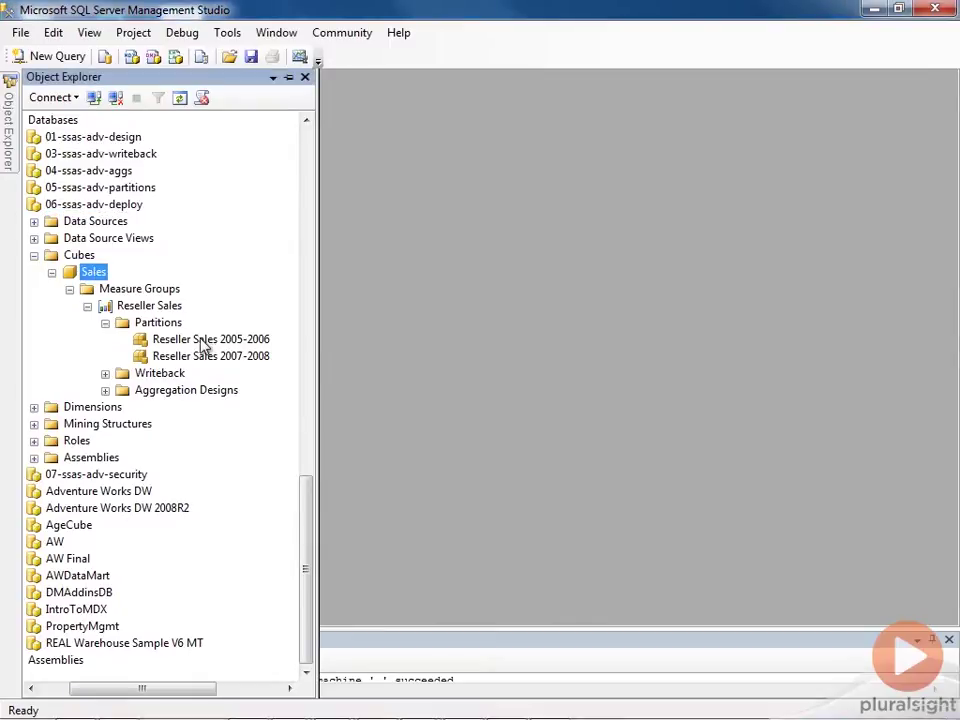
{"action": "left_click", "coordinate": [203, 341]}
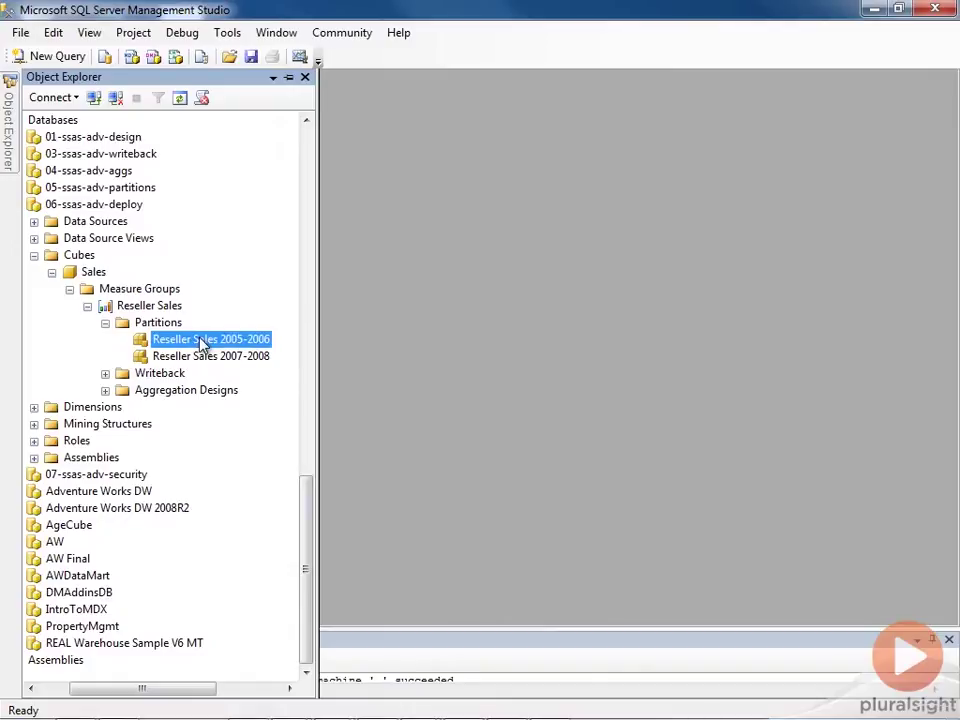
{"action": "left_click", "coordinate": [208, 358]}
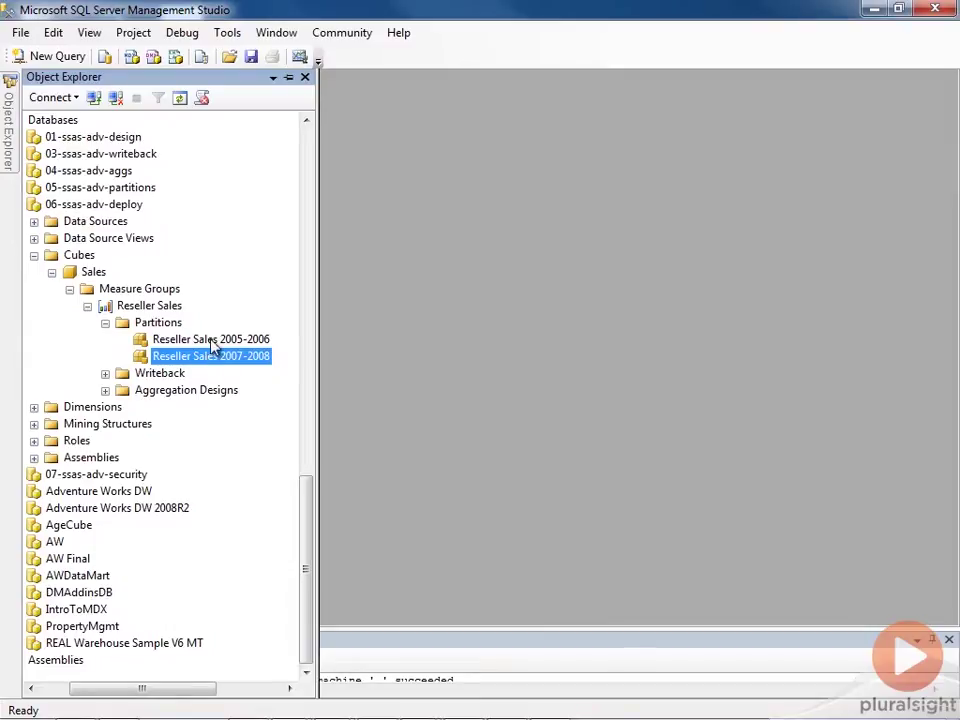
{"action": "left_click", "coordinate": [212, 341]}
{"action": "right_click", "coordinate": [212, 343]}
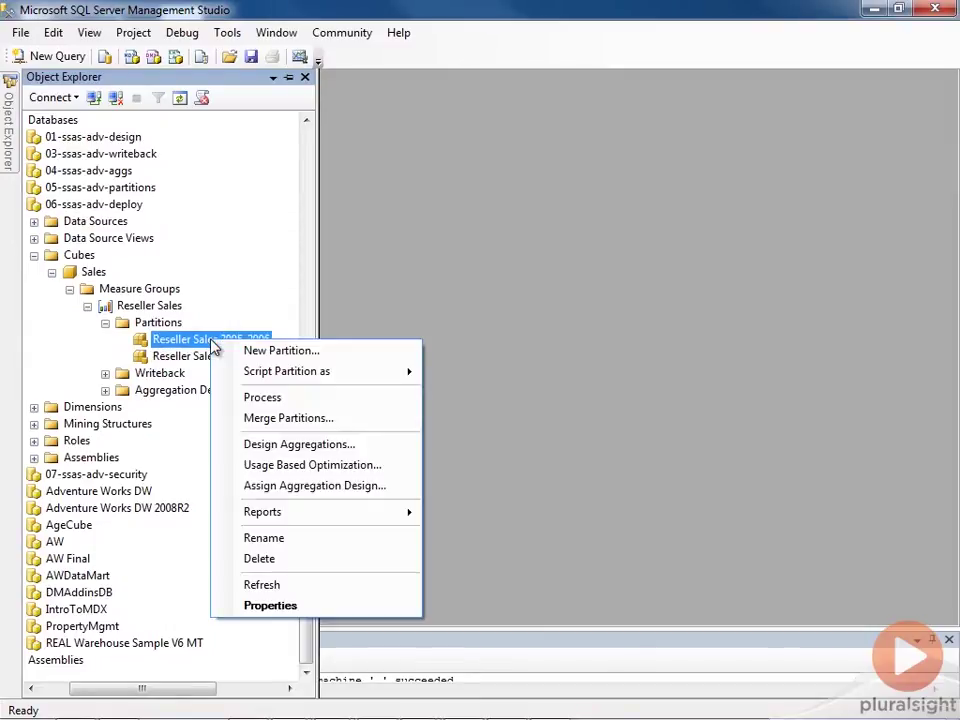
{"action": "left_click", "coordinate": [252, 418]}
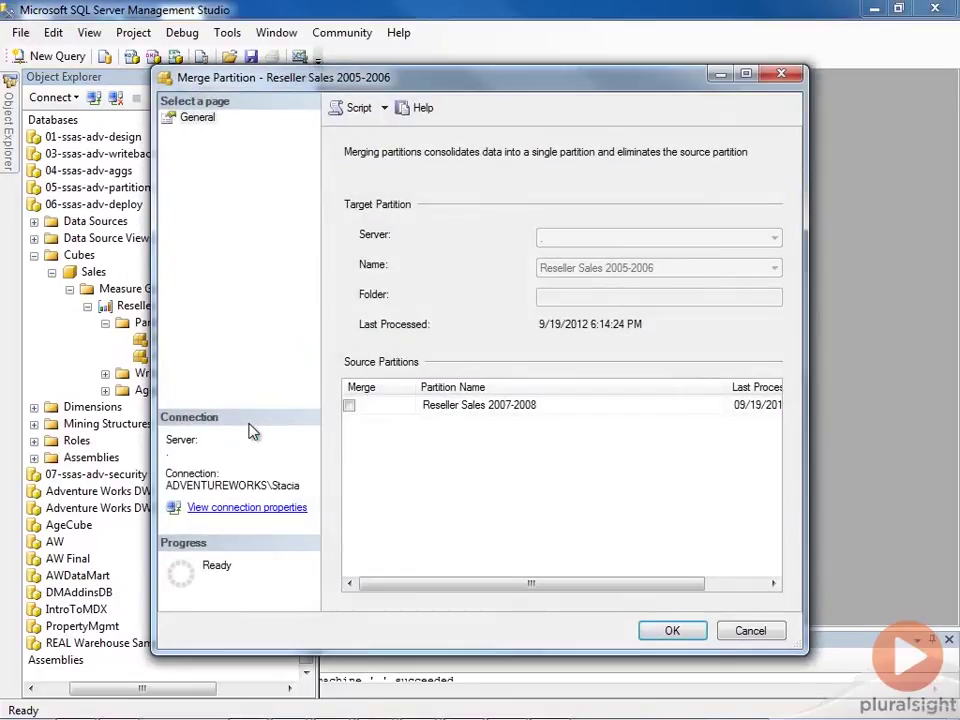
{"action": "left_click", "coordinate": [349, 405]}
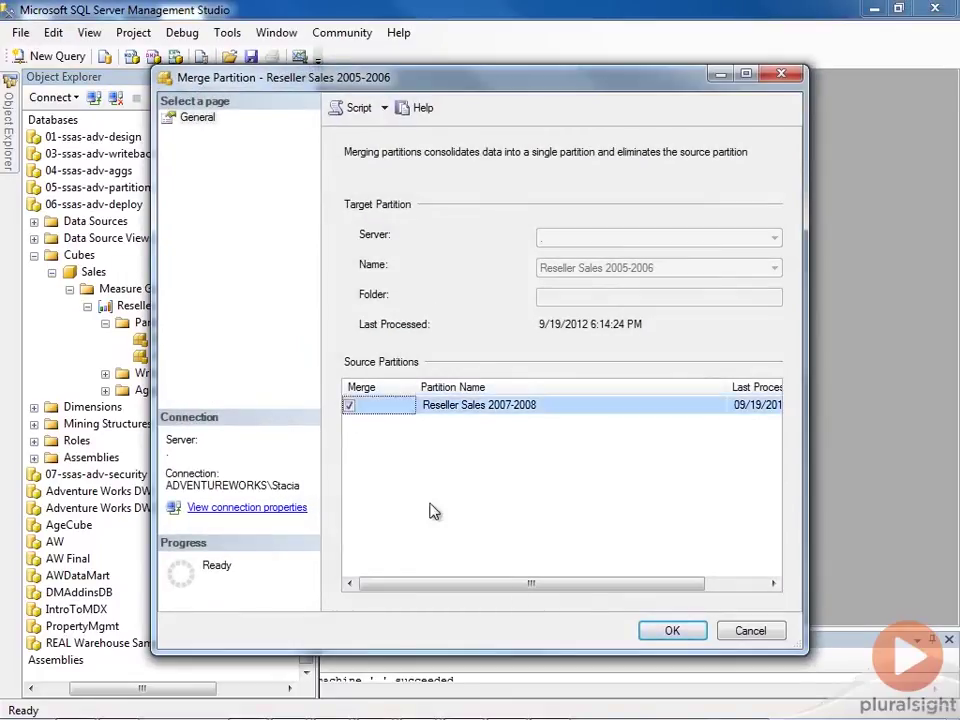
{"action": "left_click", "coordinate": [660, 634]}
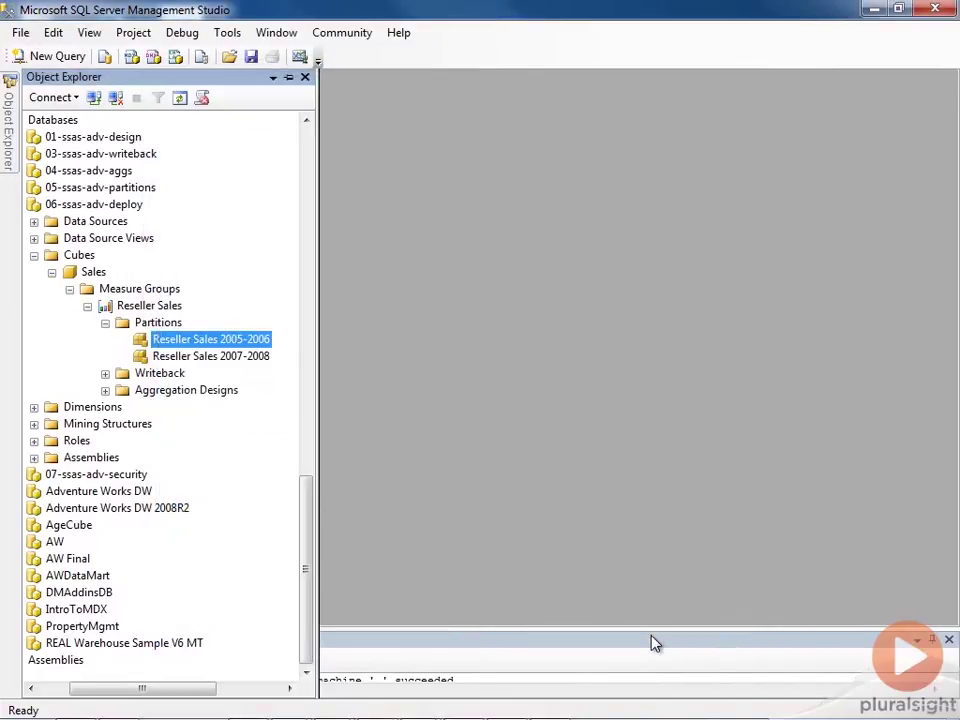
Step: Refresh the Partitions folder and rename the remaining partition to Reseller Sales
{"action": "right_click", "coordinate": [148, 322]}
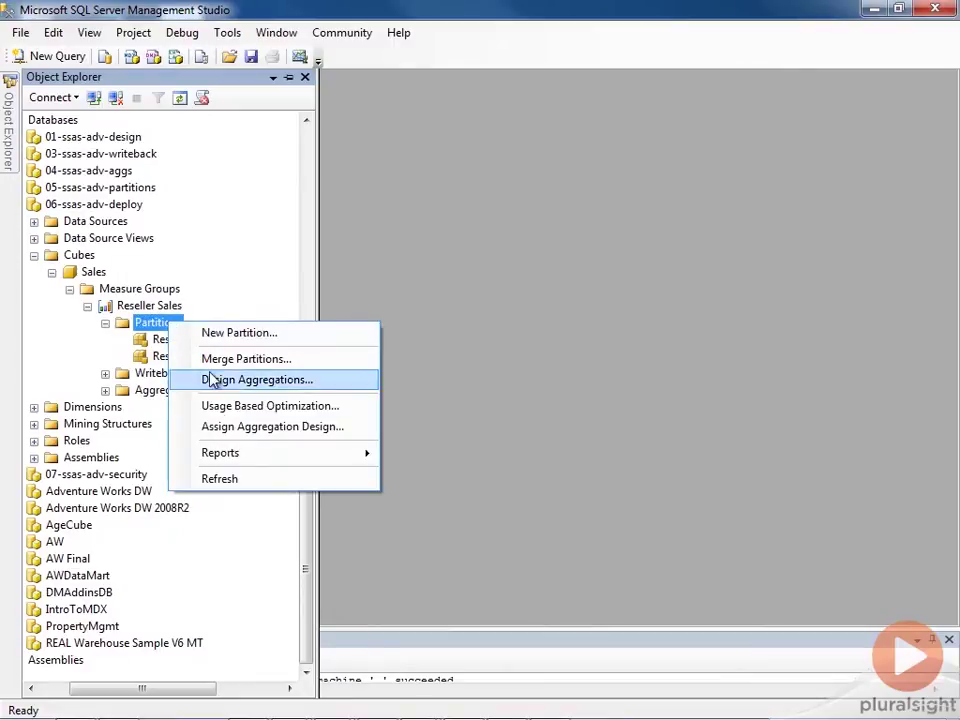
{"action": "left_click", "coordinate": [219, 479]}
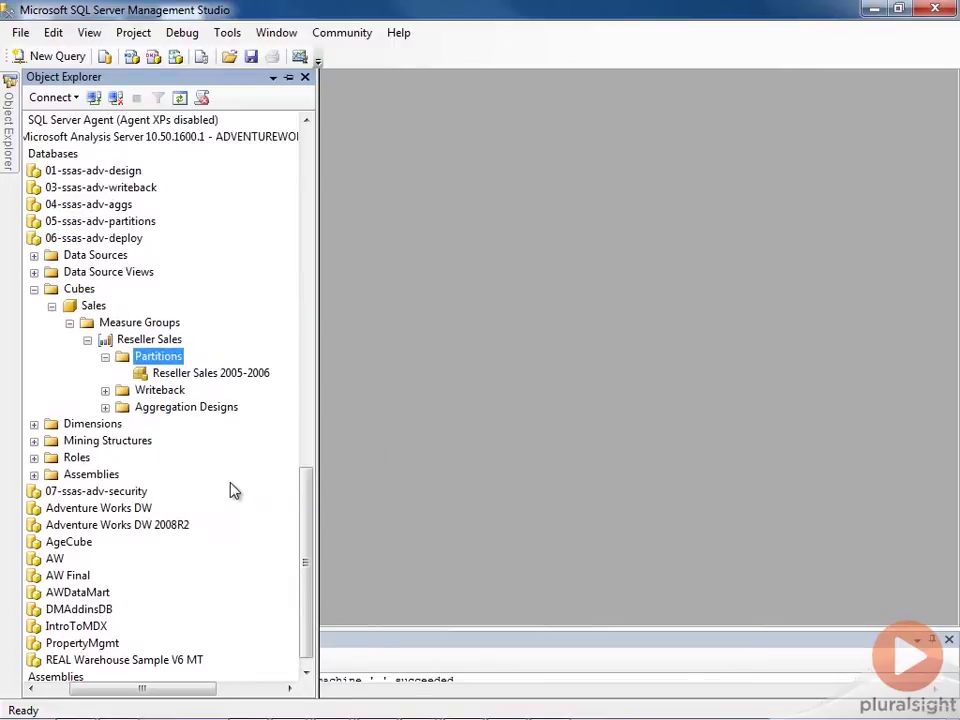
{"action": "right_click", "coordinate": [176, 377]}
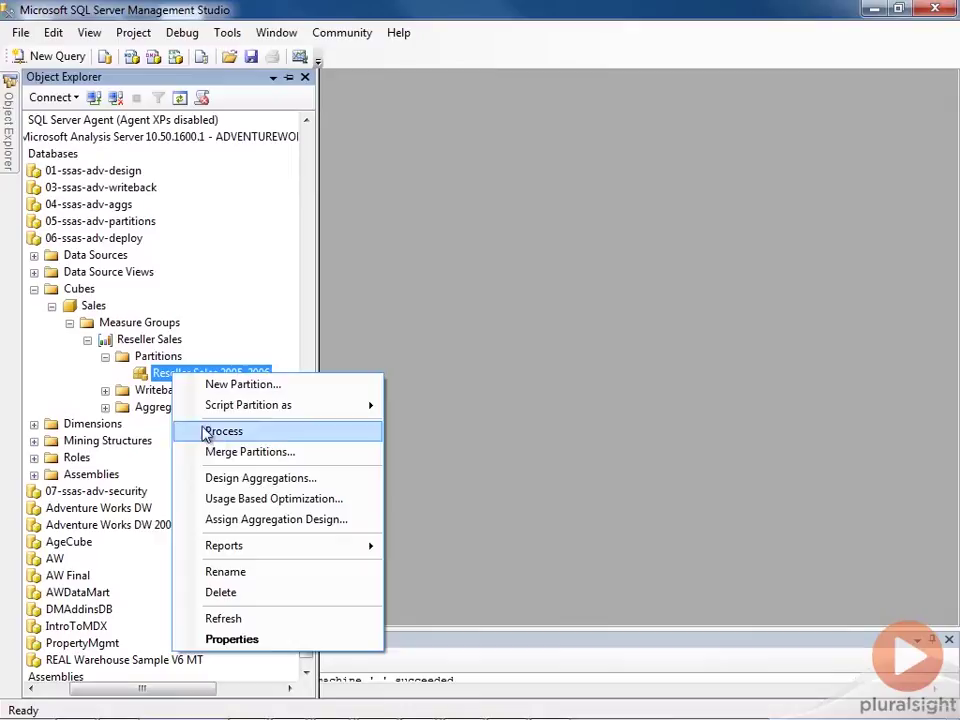
{"action": "left_click", "coordinate": [250, 573]}
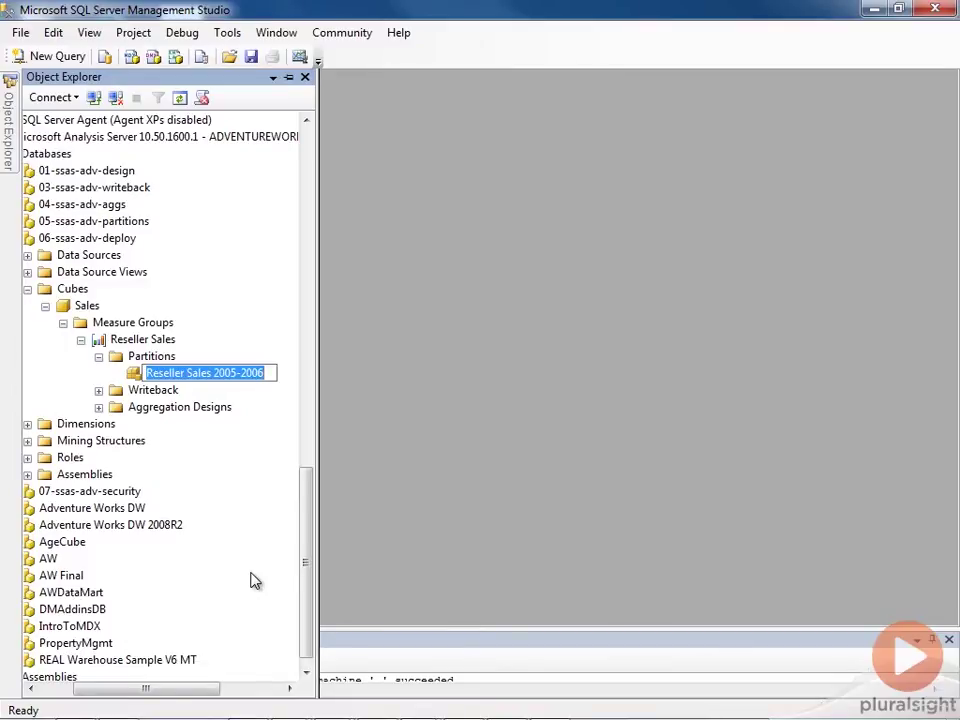
{"action": "key", "text": "End"}
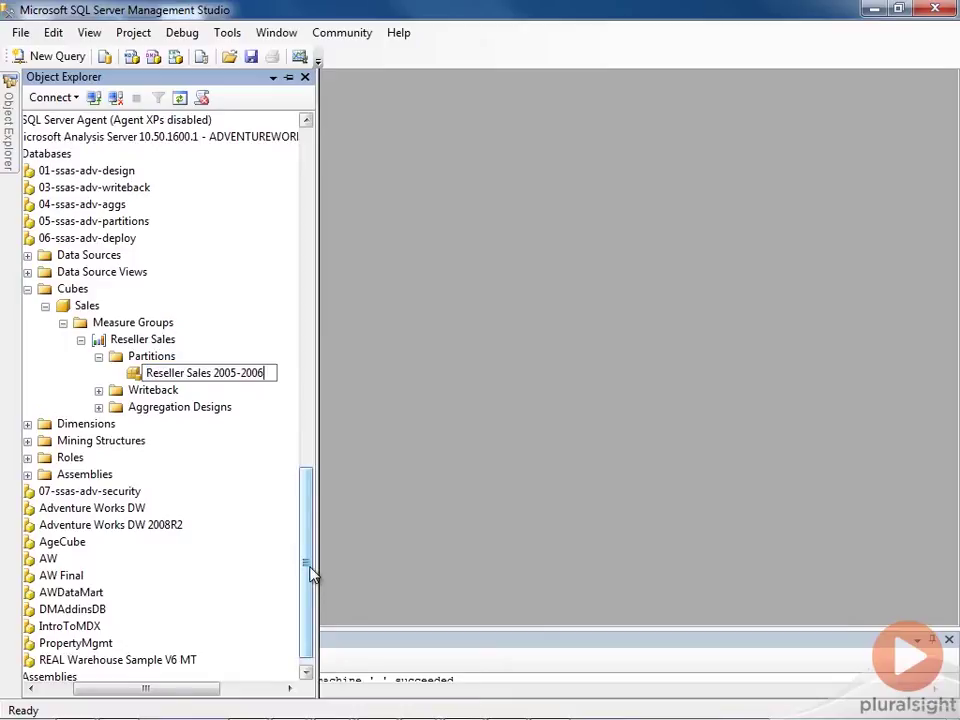
{"action": "key", "text": "BackSpace"}
{"action": "key", "text": "BackSpace"}
{"action": "key", "text": "BackSpace"}
{"action": "key", "text": "BackSpace"}
{"action": "key", "text": "BackSpace"}
{"action": "key", "text": "BackSpace"}
{"action": "key", "text": "BackSpace"}
{"action": "key", "text": "BackSpace"}
{"action": "key", "text": "BackSpace"}
{"action": "key", "text": "BackSpace"}
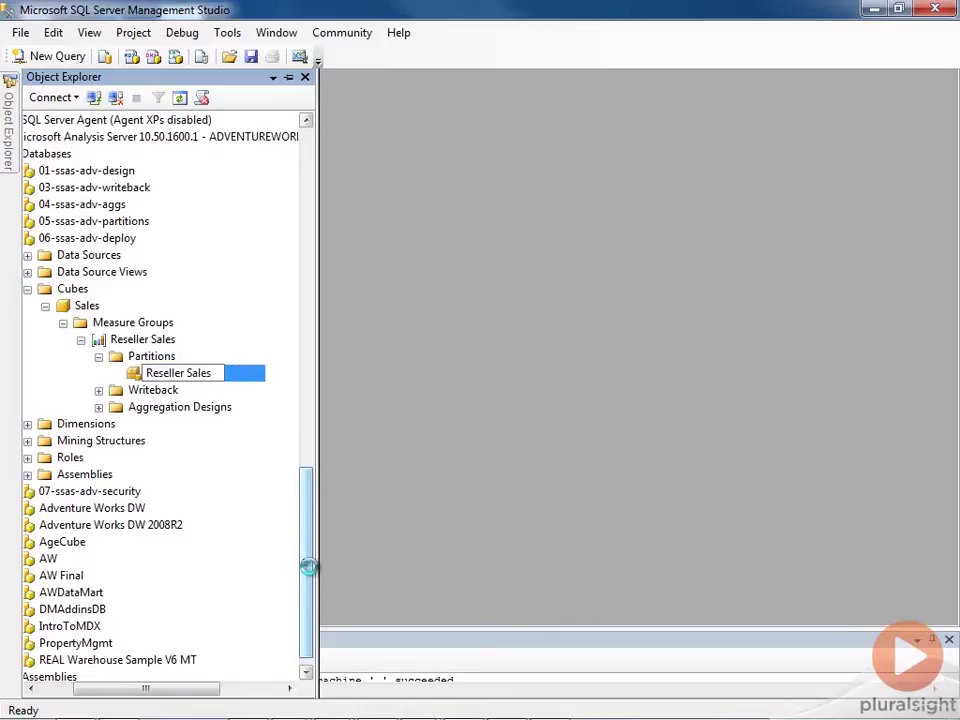
{"action": "key", "text": "Return"}
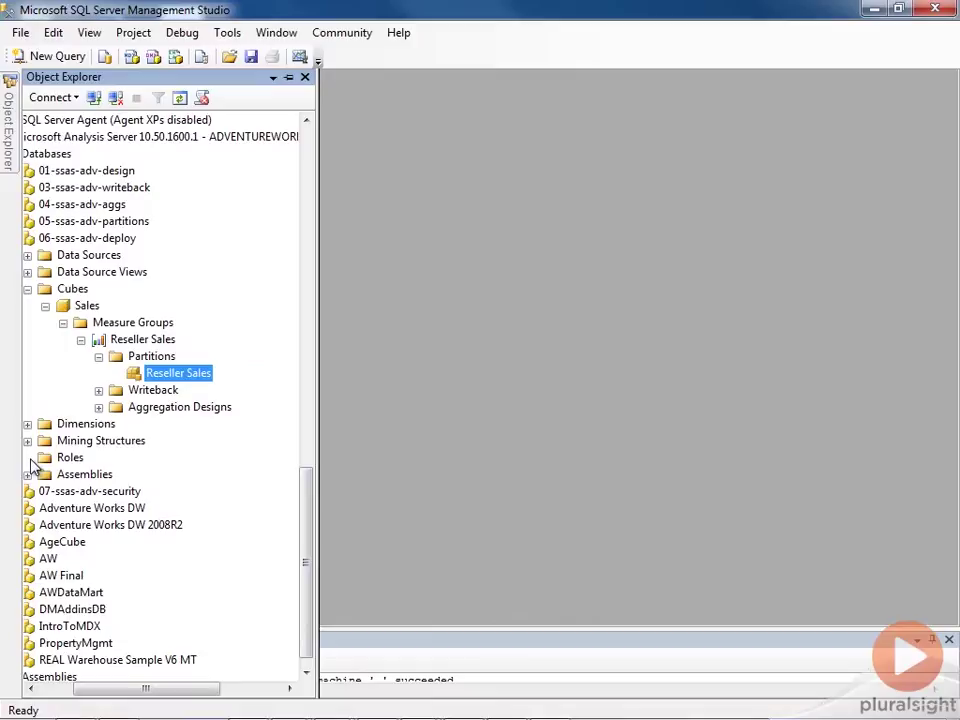
Step: Create a database role named Analysts and set its Sales cube access to Read
{"action": "right_click", "coordinate": [70, 458]}
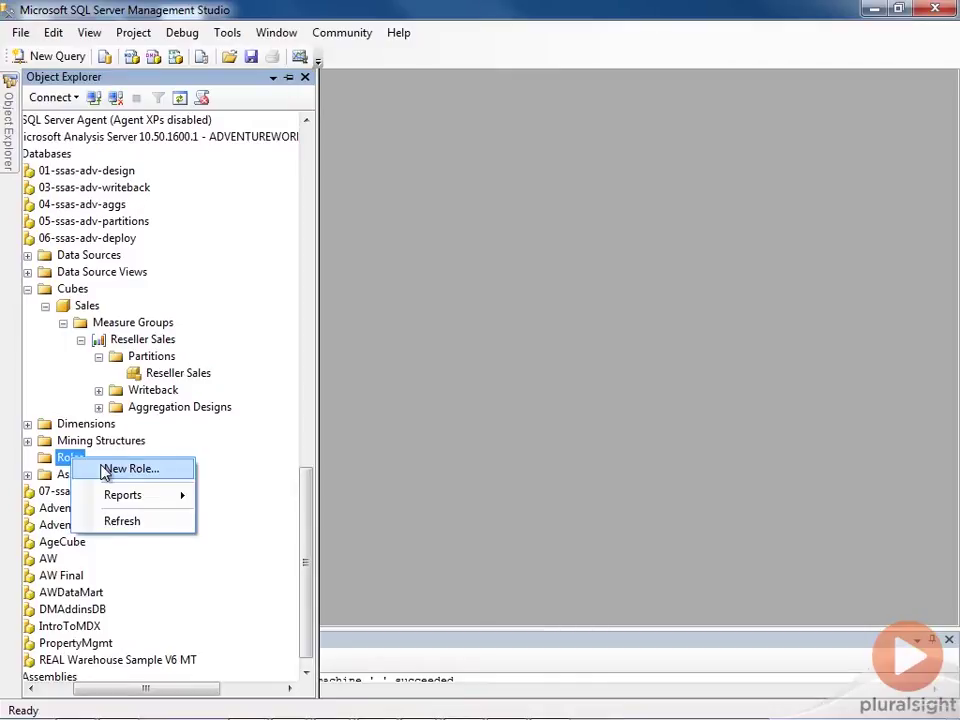
{"action": "left_click", "coordinate": [106, 470]}
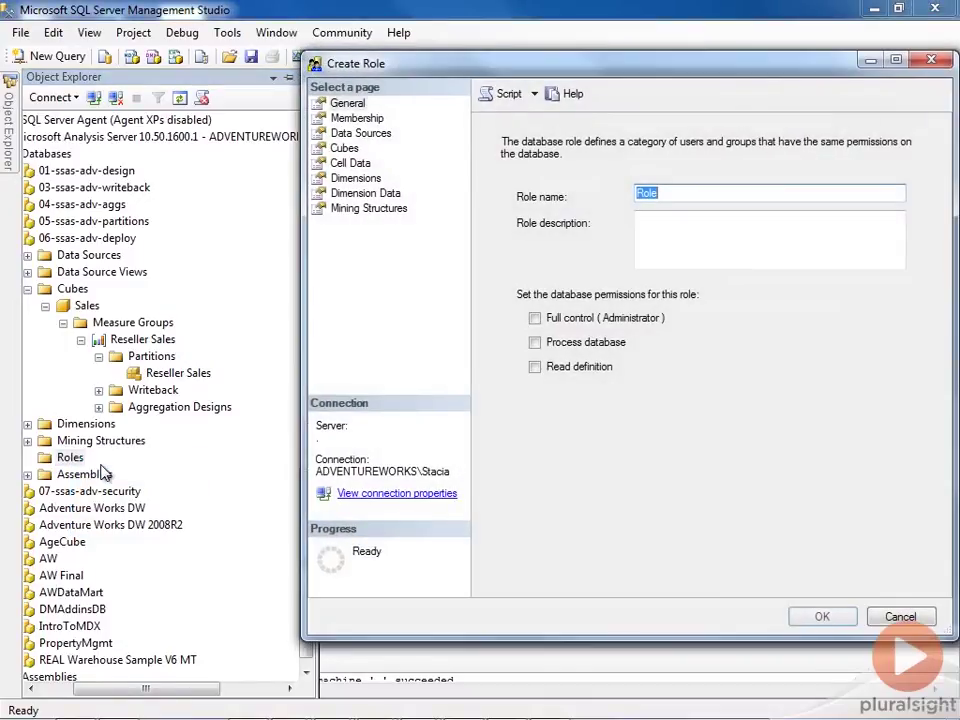
{"action": "type", "text": "Analysts"}
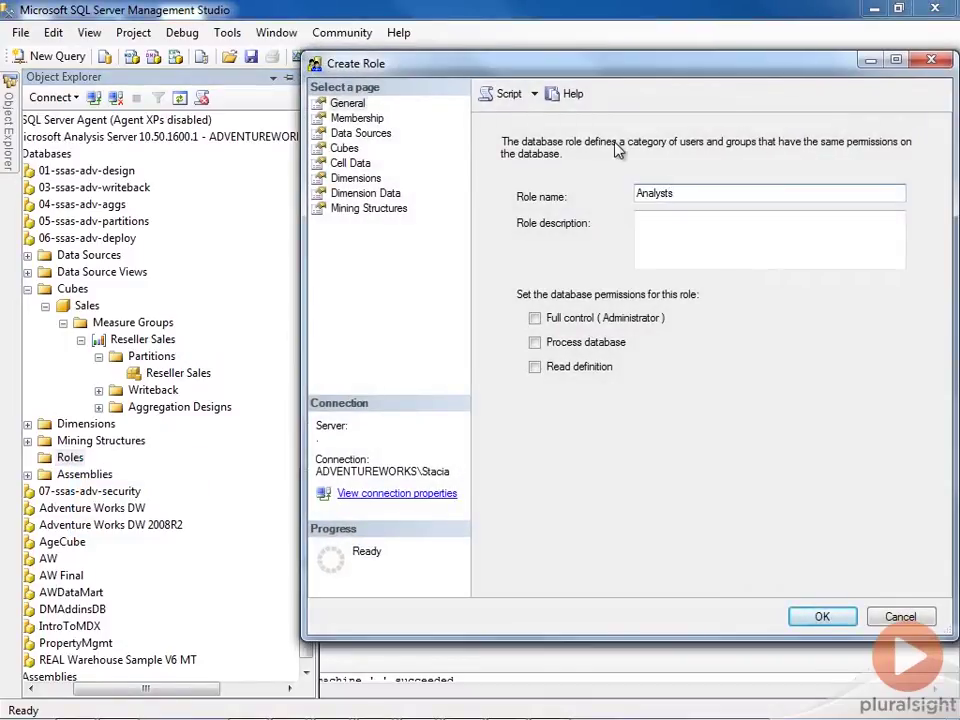
{"action": "key", "text": "Tab"}
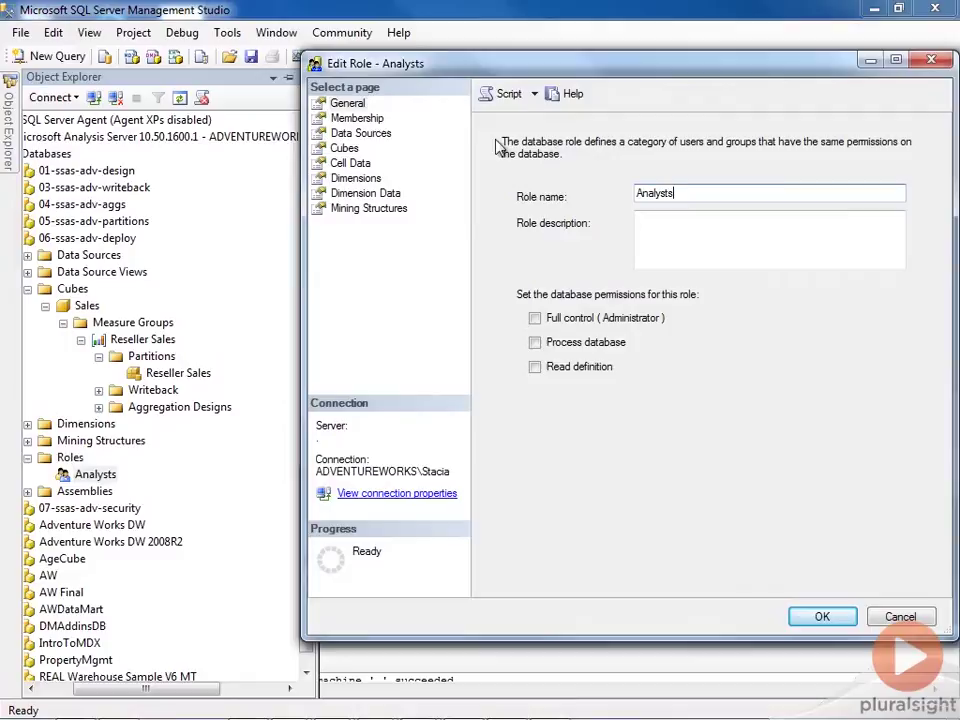
{"action": "left_click", "coordinate": [344, 150]}
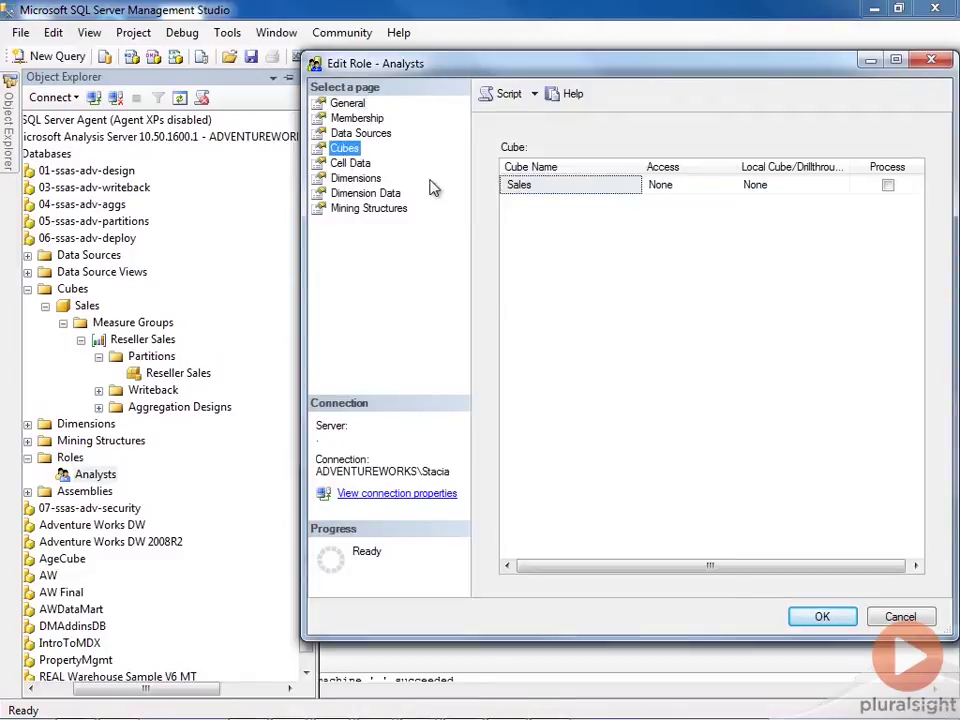
{"action": "left_click", "coordinate": [724, 188]}
{"action": "left_click", "coordinate": [727, 186]}
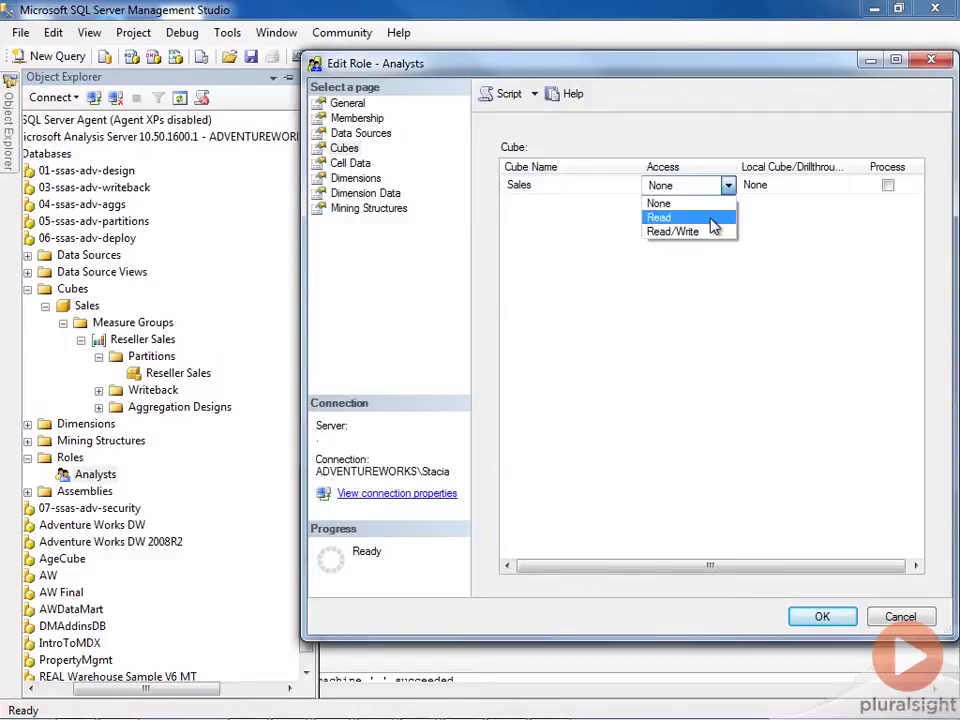
{"action": "left_click", "coordinate": [705, 218]}
{"action": "left_click", "coordinate": [822, 617]}
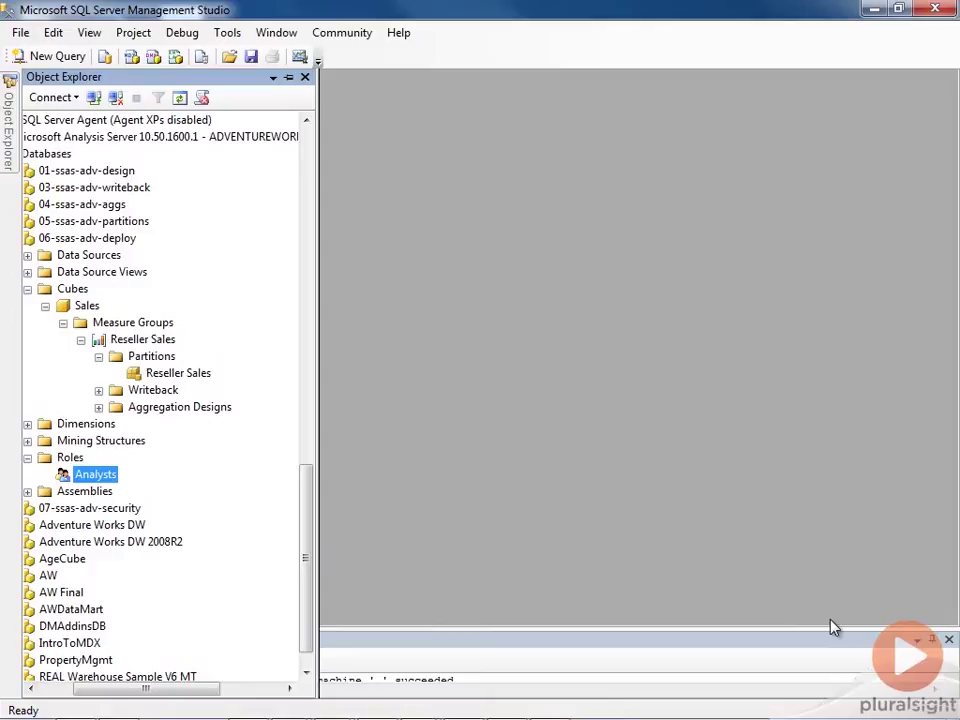
Step: Back in Visual Studio, check the properties of both Reseller Sales partitions
{"action": "left_click", "coordinate": [873, 9]}
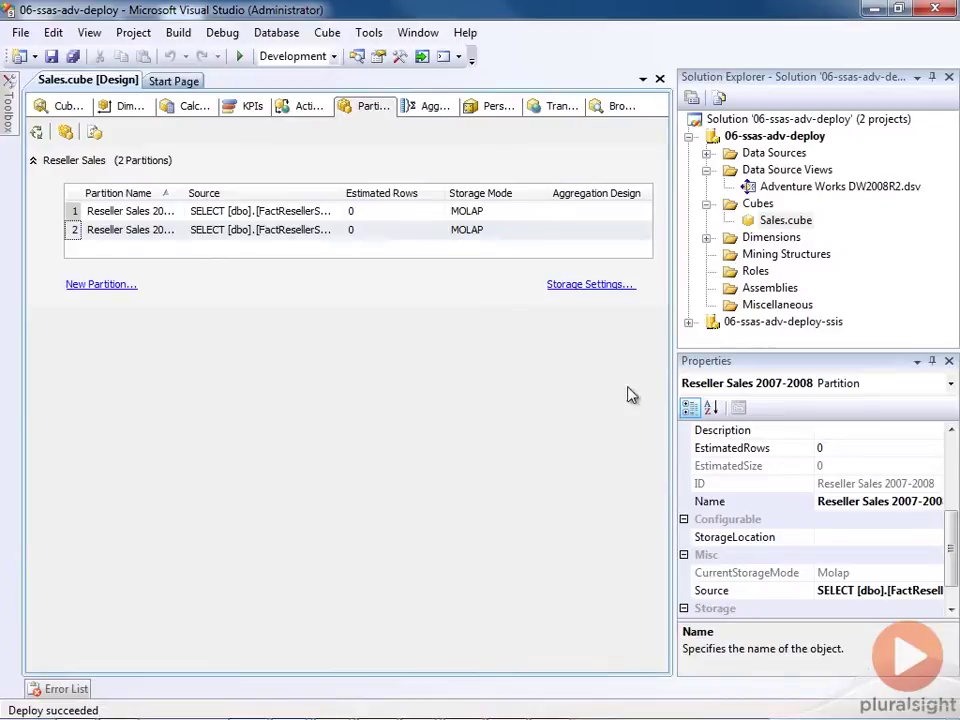
{"action": "left_click", "coordinate": [71, 213]}
{"action": "left_click", "coordinate": [72, 230]}
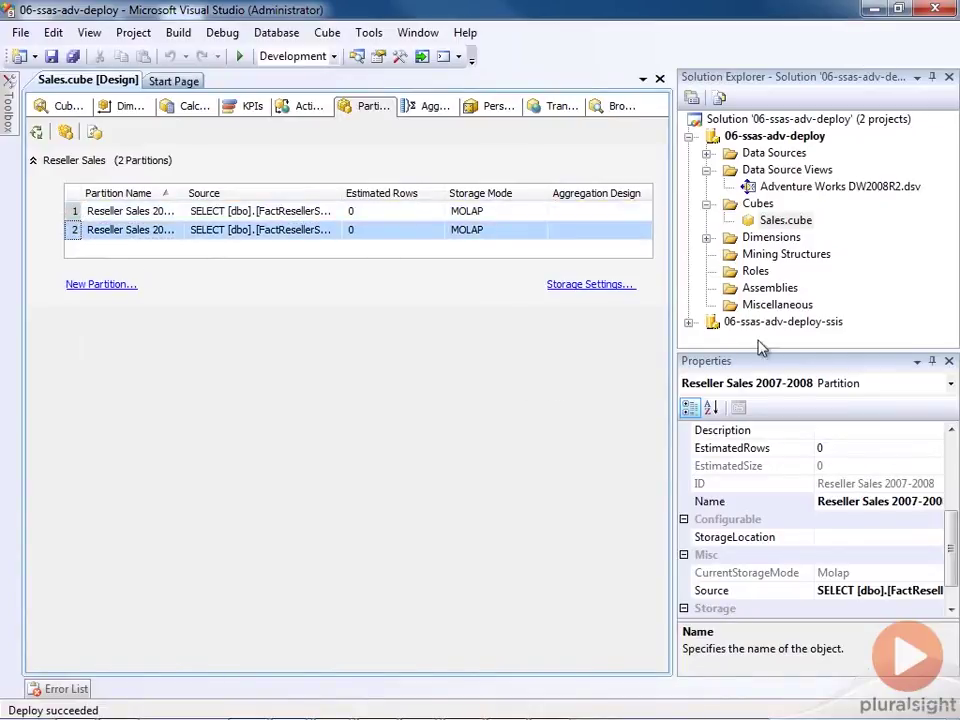
Step: Add a new project role and rename Role.role to Managers.role, renaming the object too
{"action": "left_click", "coordinate": [758, 272]}
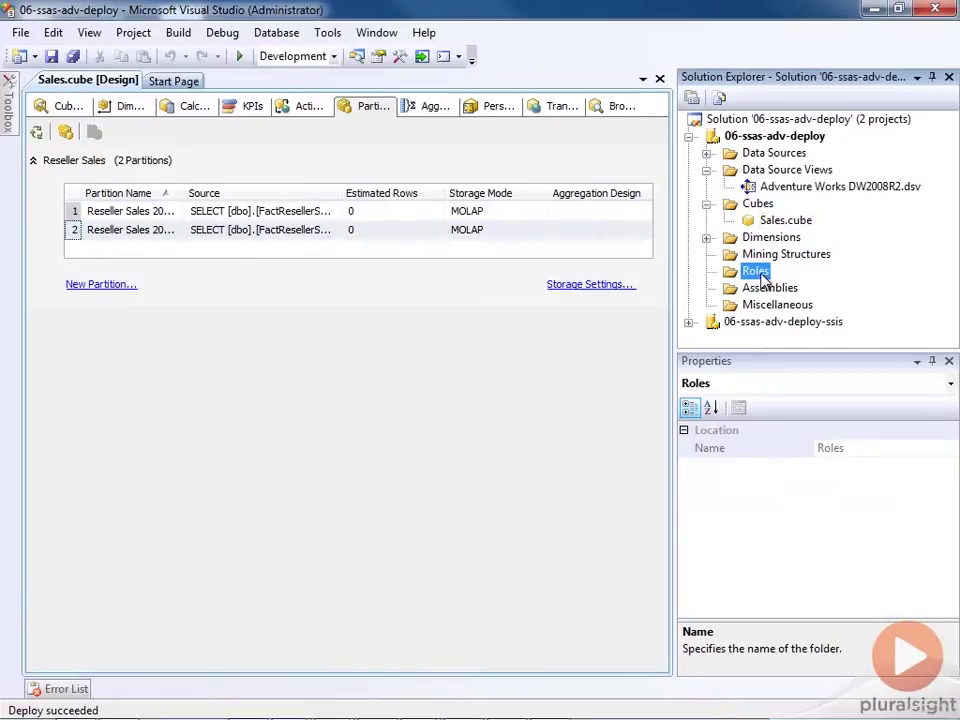
{"action": "right_click", "coordinate": [762, 276]}
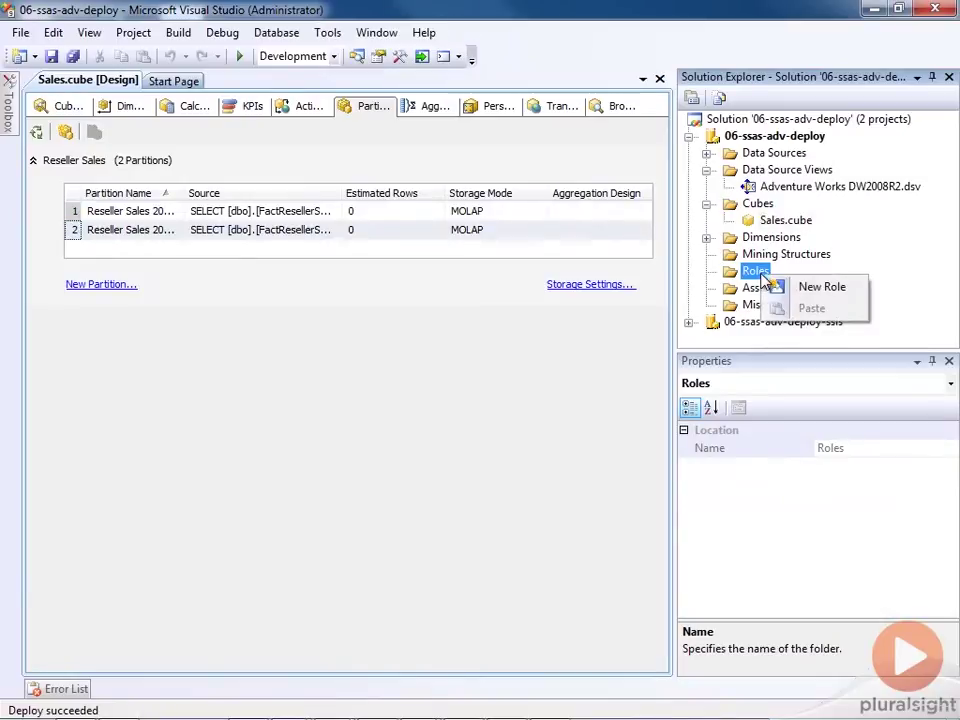
{"action": "left_click", "coordinate": [816, 288]}
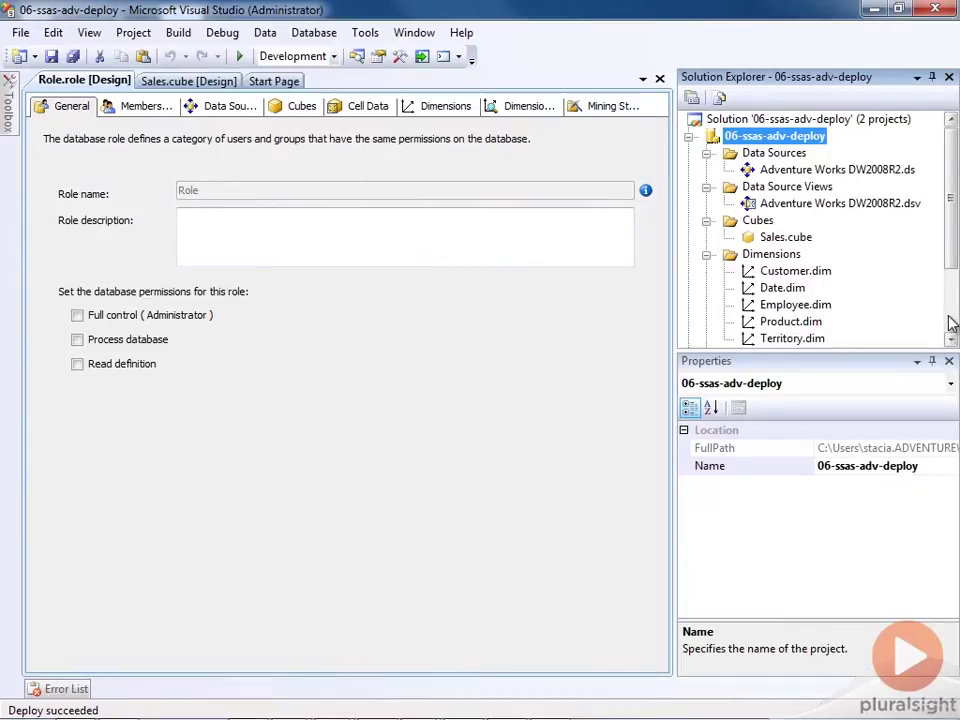
{"action": "scroll", "coordinate": [945, 321], "scroll_direction": "down", "scroll_amount": 2}
{"action": "right_click", "coordinate": [780, 290]}
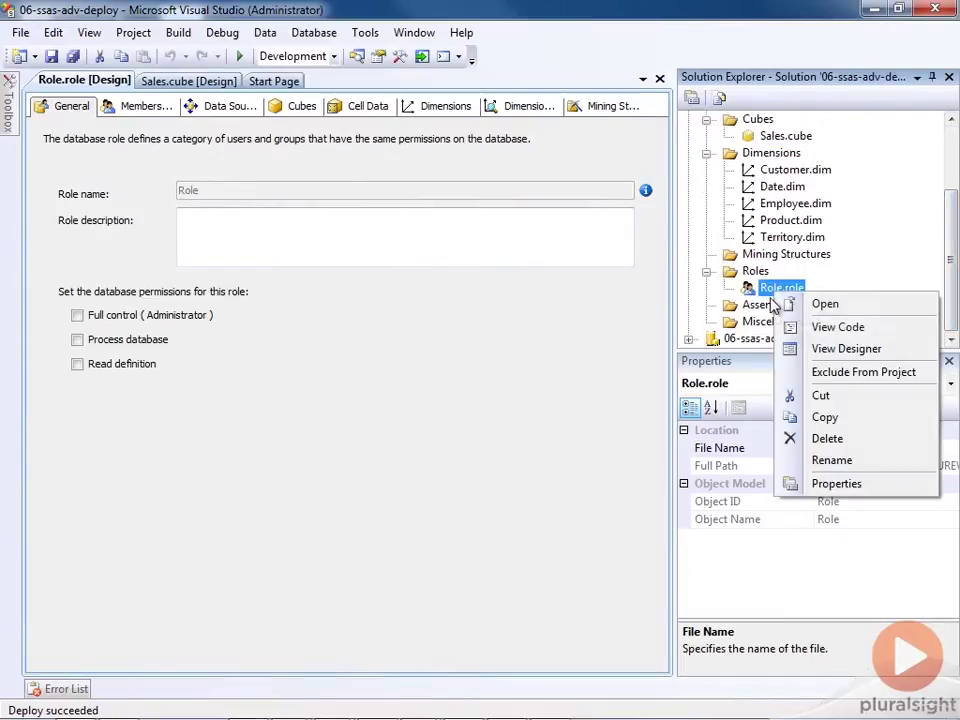
{"action": "left_click", "coordinate": [821, 466]}
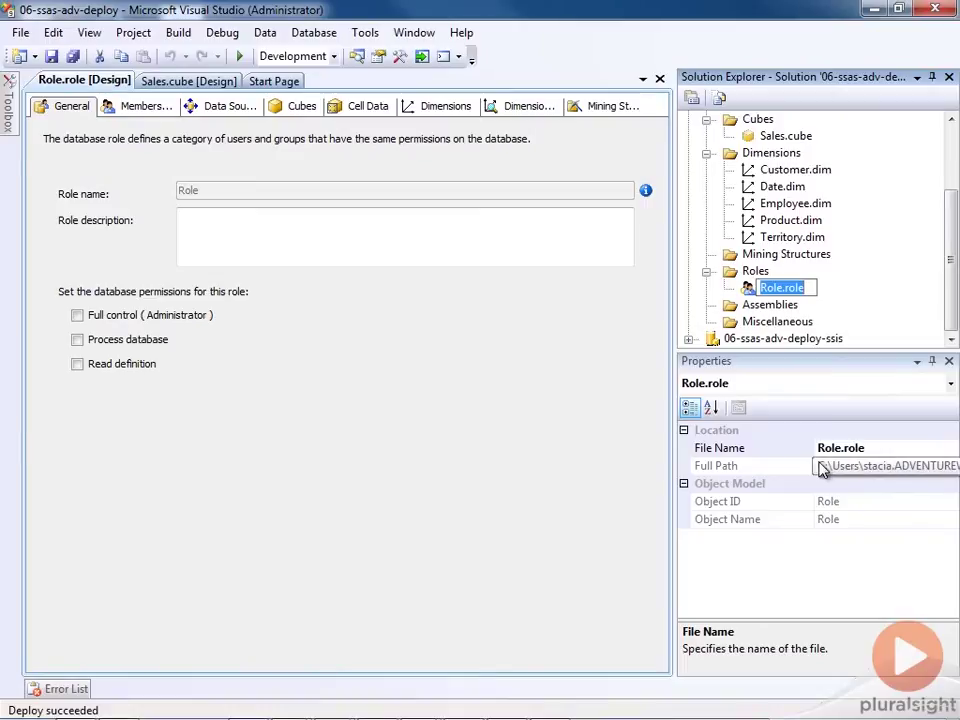
{"action": "key", "text": "Home"}
{"action": "key", "text": "Right"}
{"action": "key", "text": "Right"}
{"action": "key", "text": "Right"}
{"action": "key", "text": "Right"}
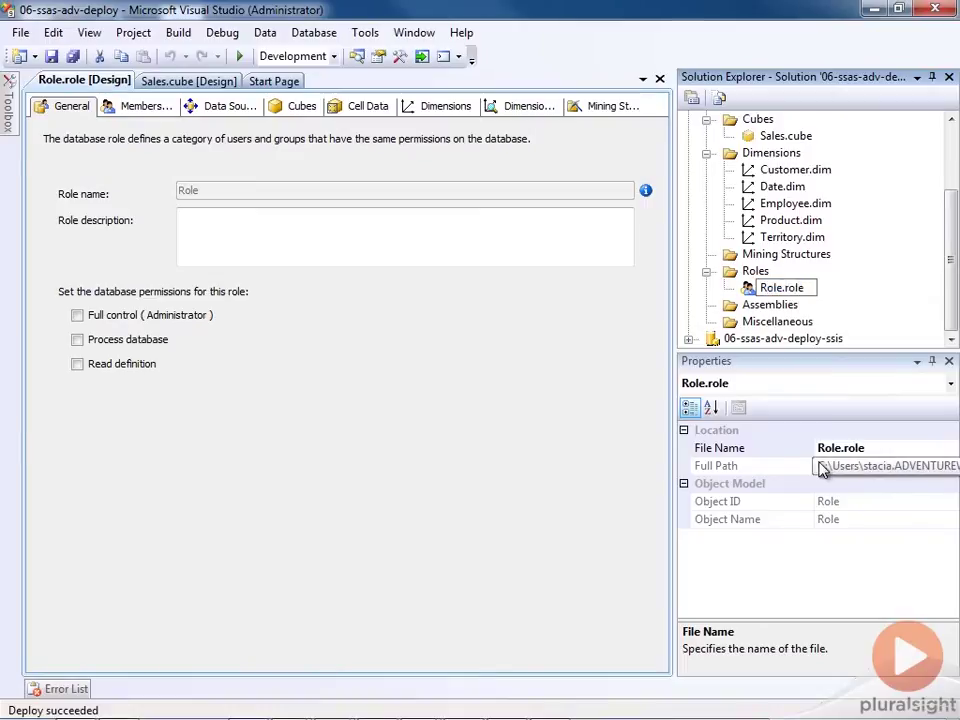
{"action": "key", "text": "BackSpace"}
{"action": "key", "text": "BackSpace"}
{"action": "key", "text": "BackSpace"}
{"action": "key", "text": "BackSpace"}
{"action": "type", "text": "Manage"}
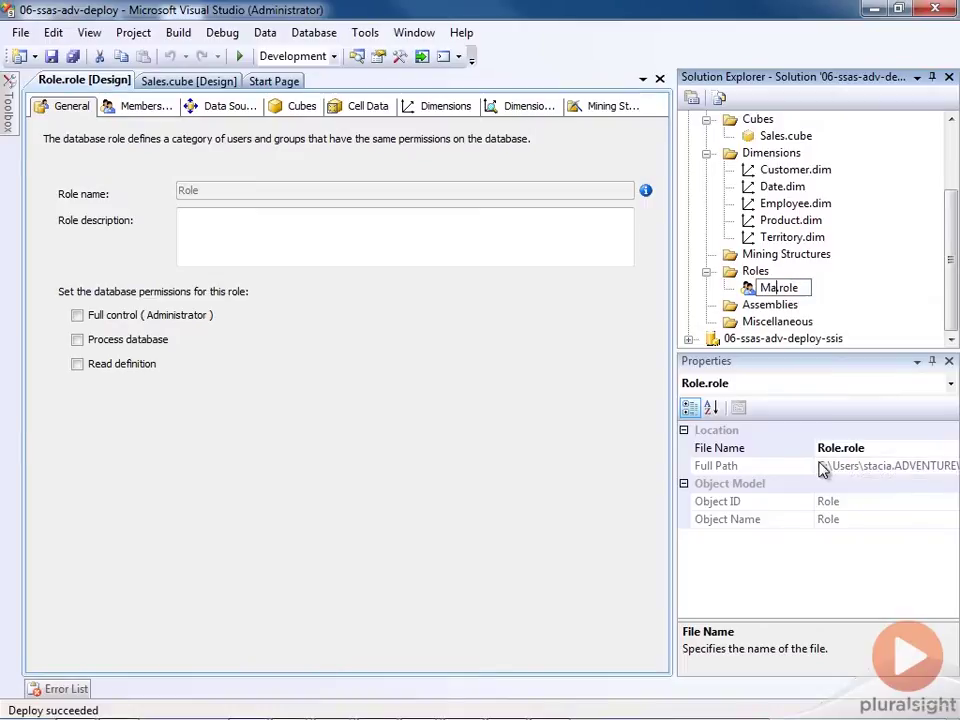
{"action": "type", "text": "rs"}
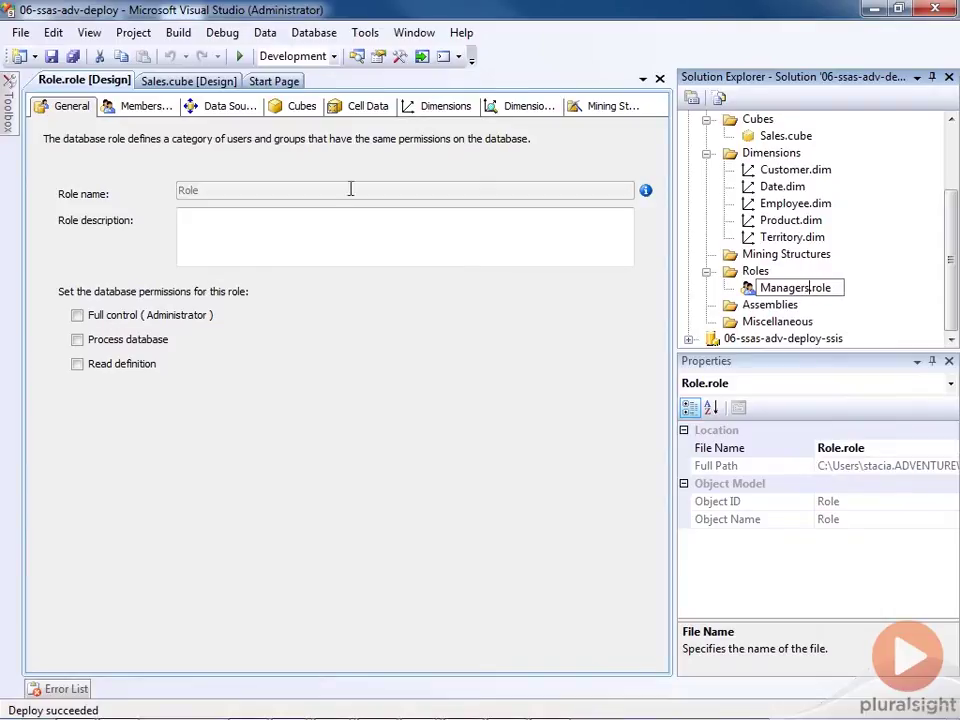
{"action": "key", "text": "Return"}
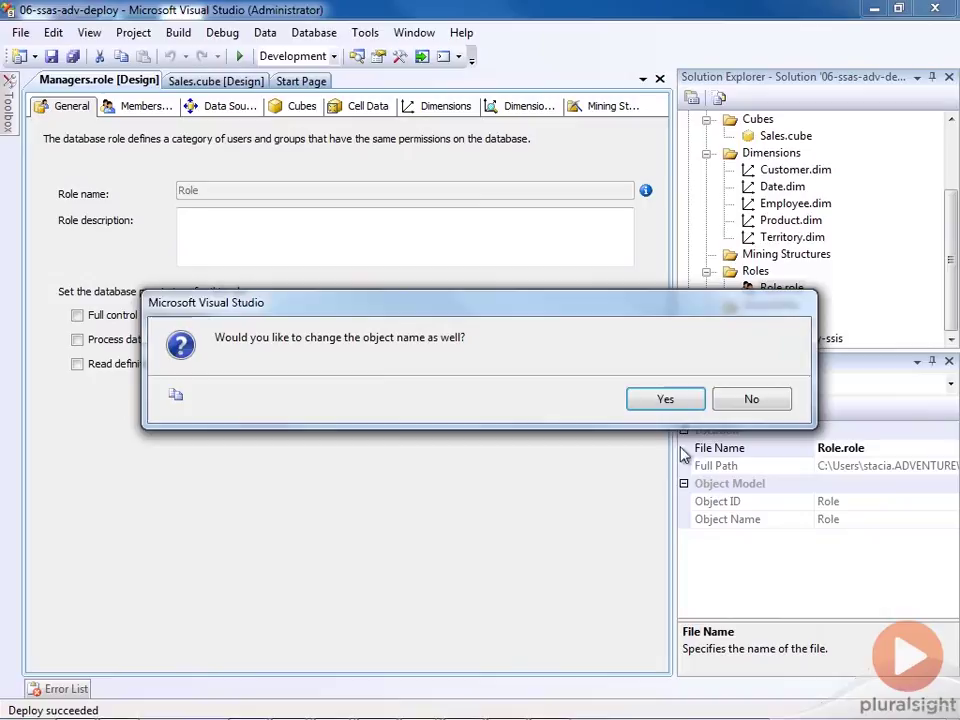
{"action": "left_click", "coordinate": [665, 399]}
Step: Grant the Managers role Read access to the Sales cube
{"action": "left_click", "coordinate": [143, 108]}
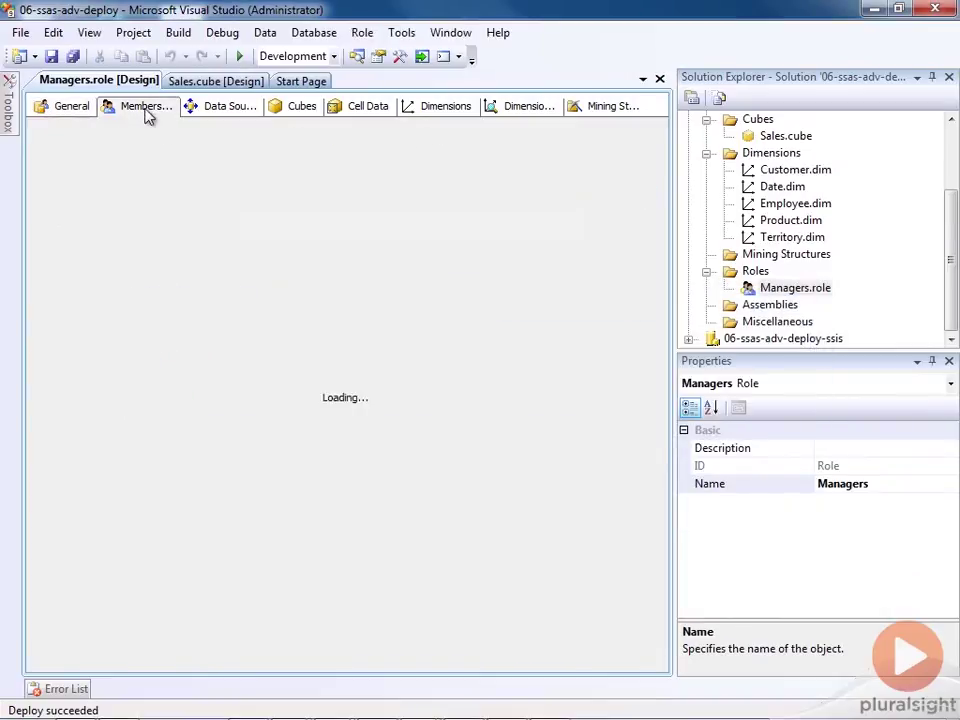
{"action": "left_click", "coordinate": [281, 114]}
{"action": "left_click", "coordinate": [369, 185]}
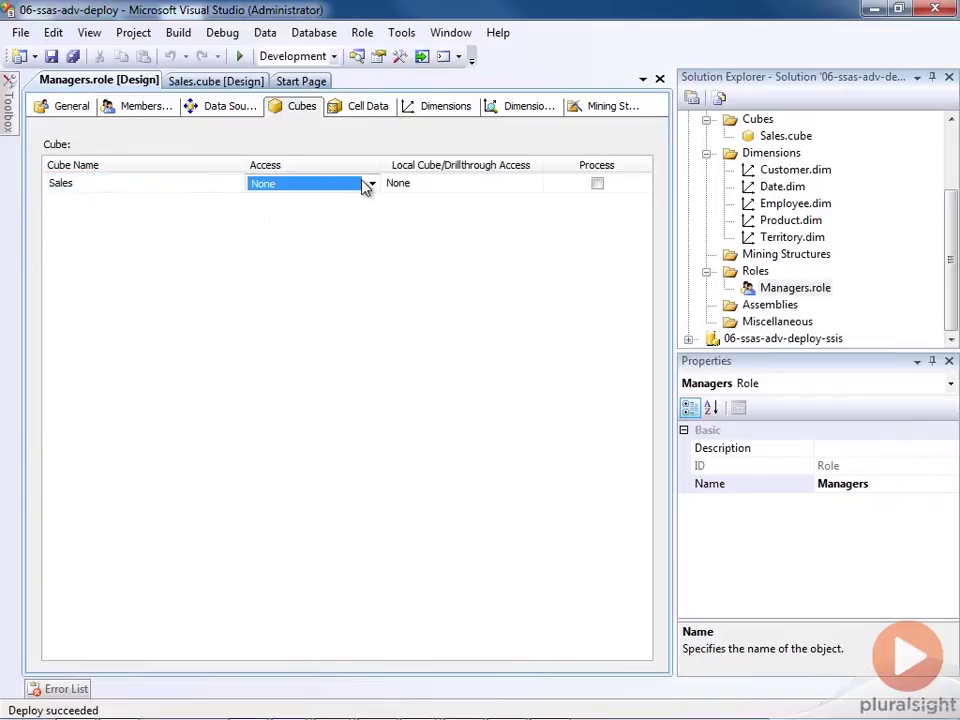
{"action": "left_click", "coordinate": [371, 184]}
{"action": "left_click", "coordinate": [338, 216]}
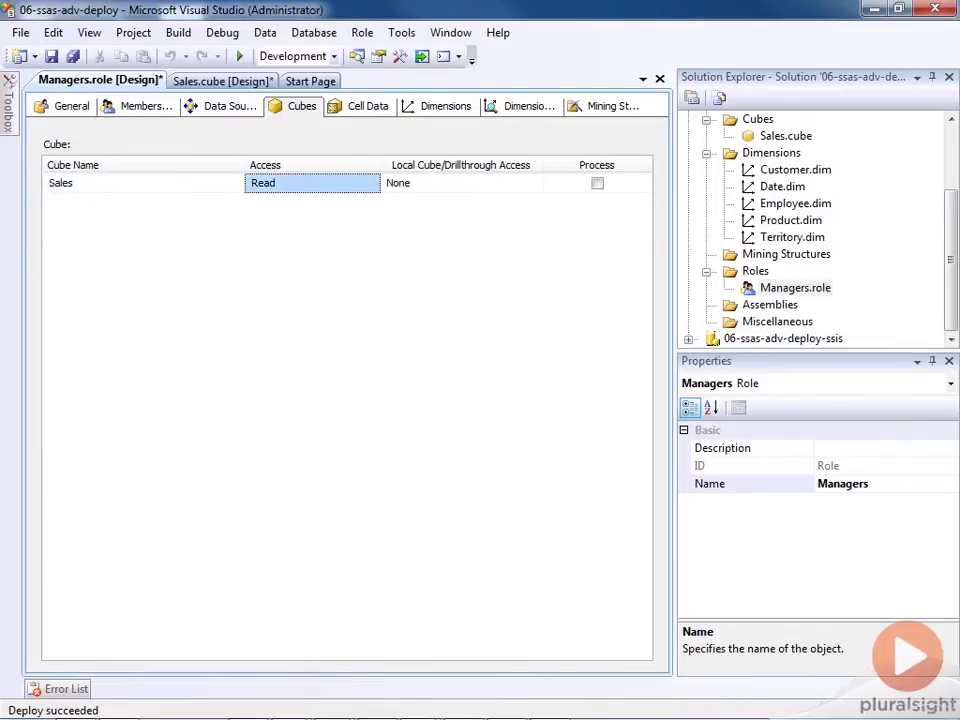
Step: In the Sales cube structure, add a Reseller Sales measure sourced from the TaxAmt column
{"action": "left_click", "coordinate": [950, 119]}
{"action": "left_click", "coordinate": [950, 119]}
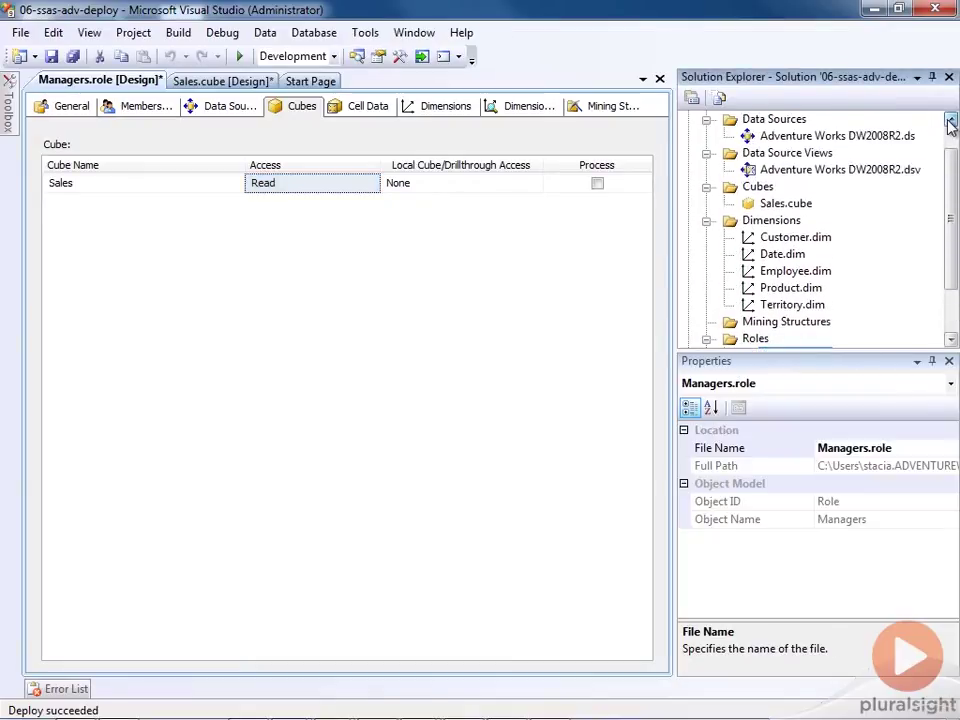
{"action": "double_click", "coordinate": [765, 204]}
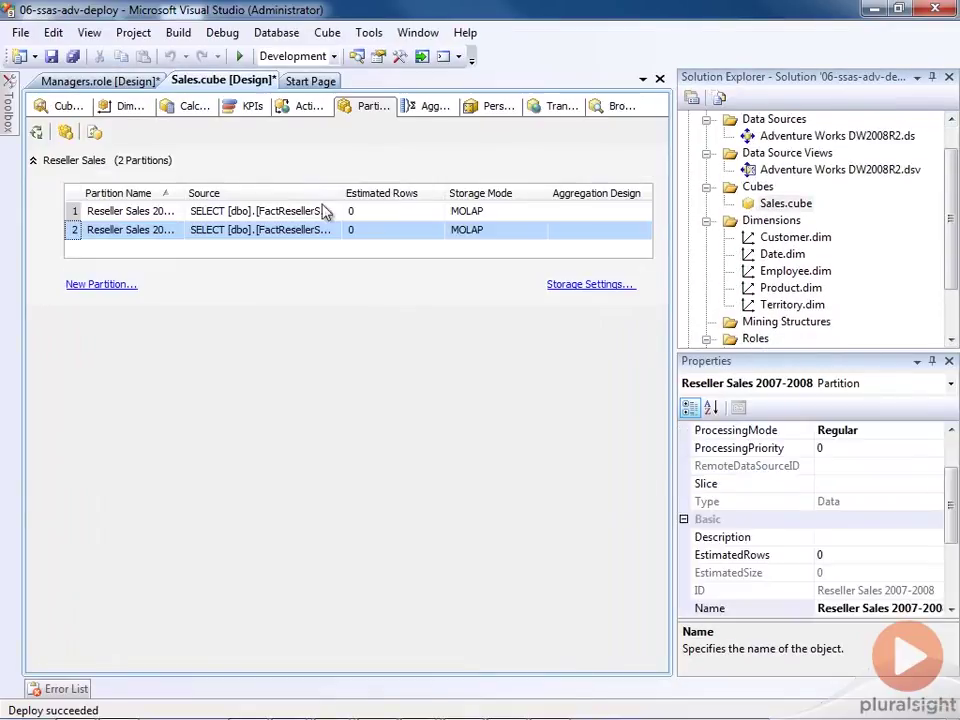
{"action": "left_click", "coordinate": [66, 105]}
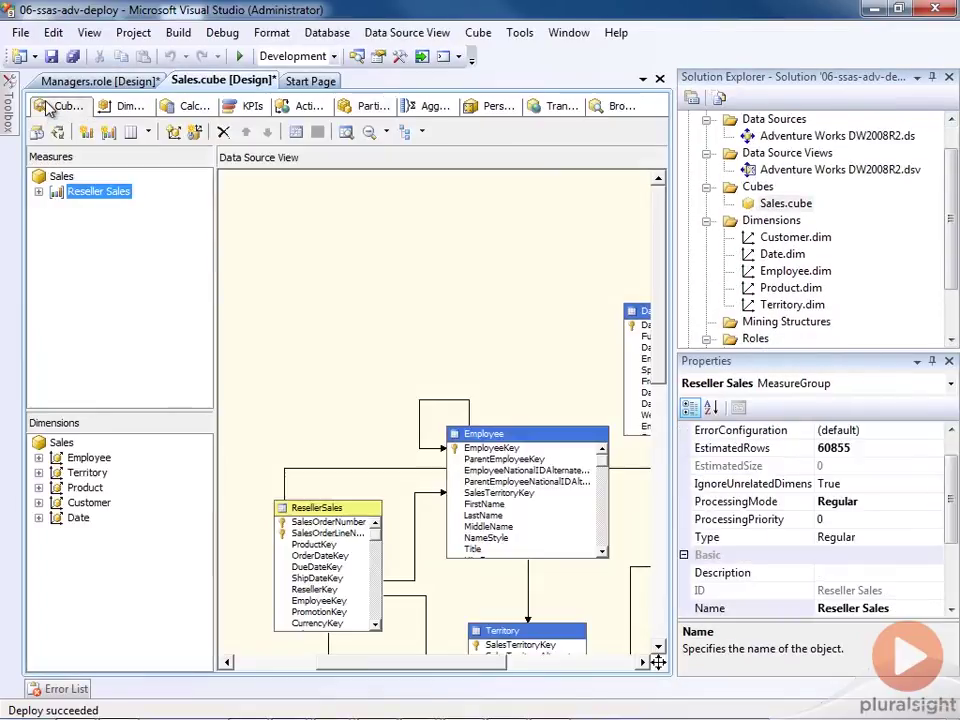
{"action": "left_click", "coordinate": [38, 191]}
{"action": "right_click", "coordinate": [106, 194]}
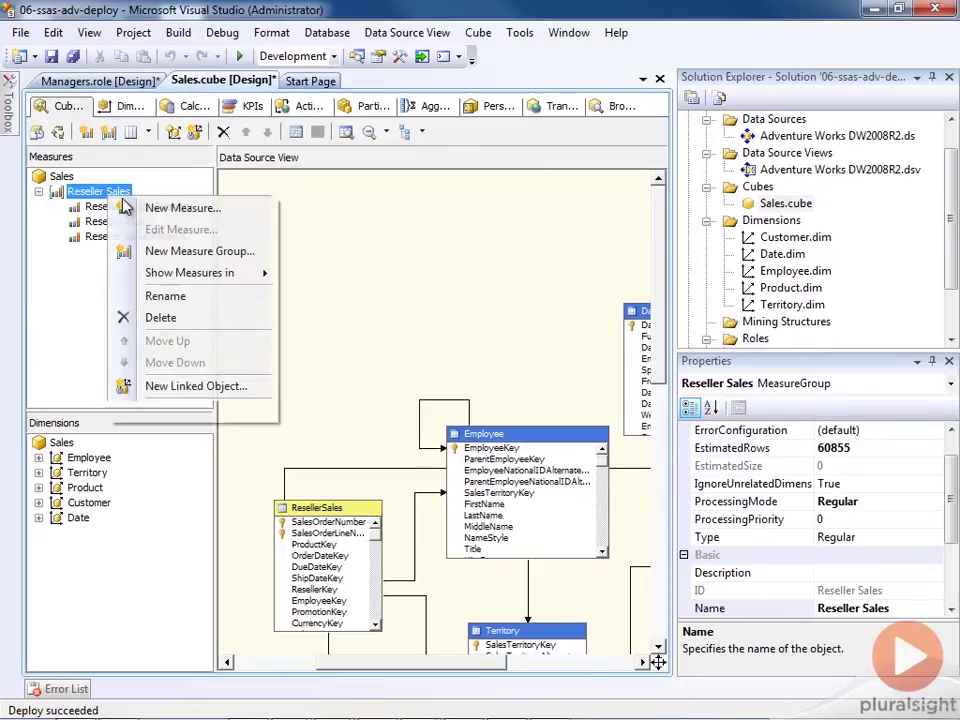
{"action": "left_click", "coordinate": [157, 213]}
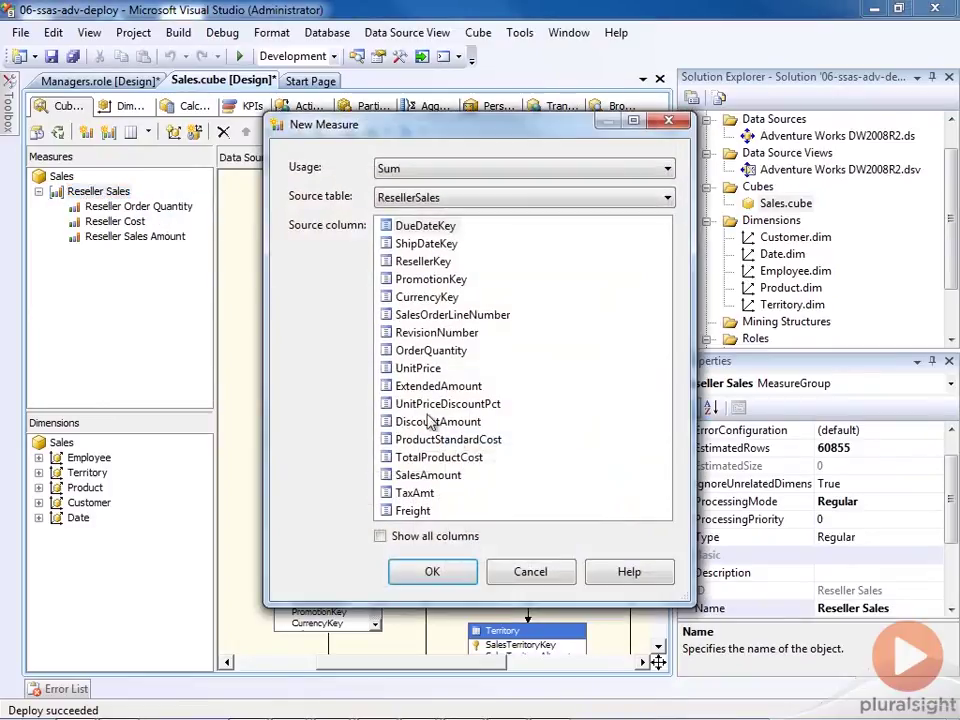
{"action": "left_click", "coordinate": [424, 494]}
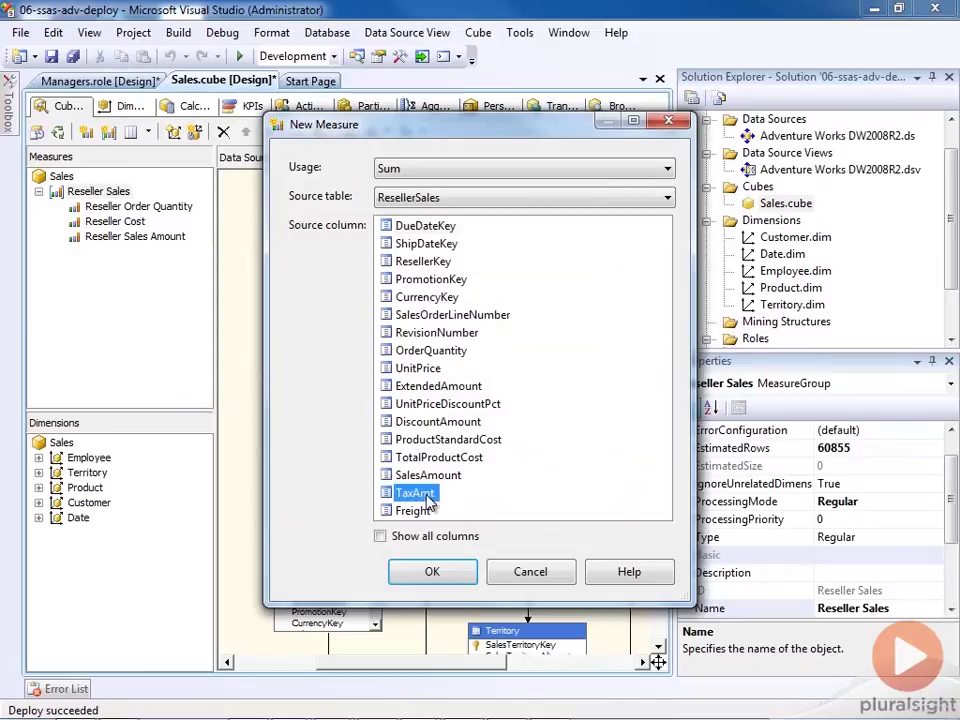
{"action": "left_click", "coordinate": [456, 582]}
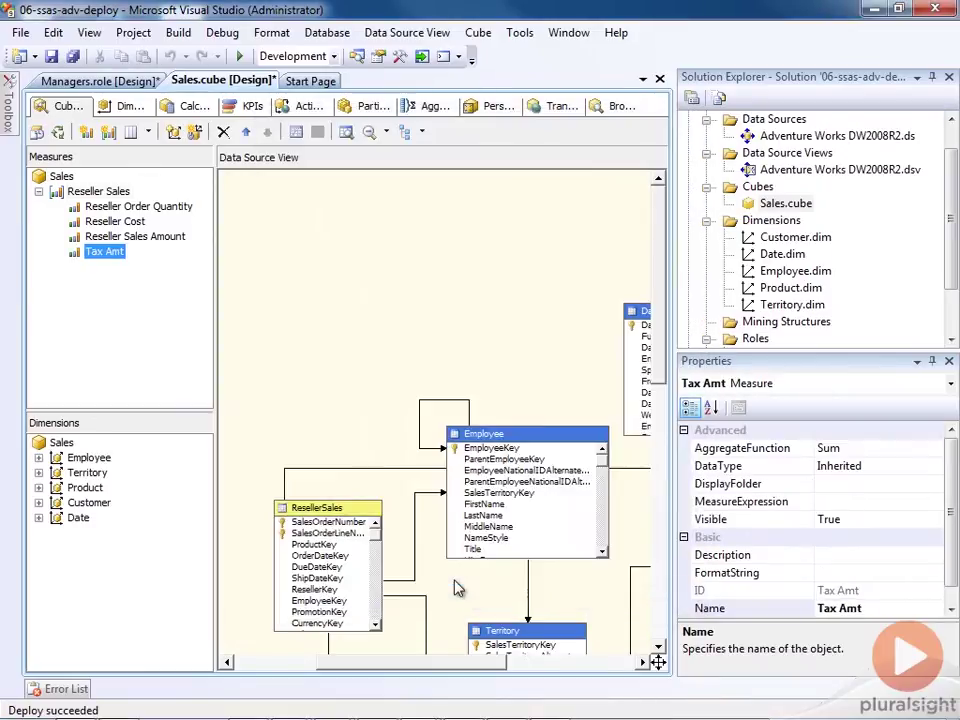
{"action": "left_click", "coordinate": [953, 145]}
Step: Deploy 06-ssas-adv-deploy, overwrite the server database, and view the Sales cube partitions
{"action": "right_click", "coordinate": [744, 138]}
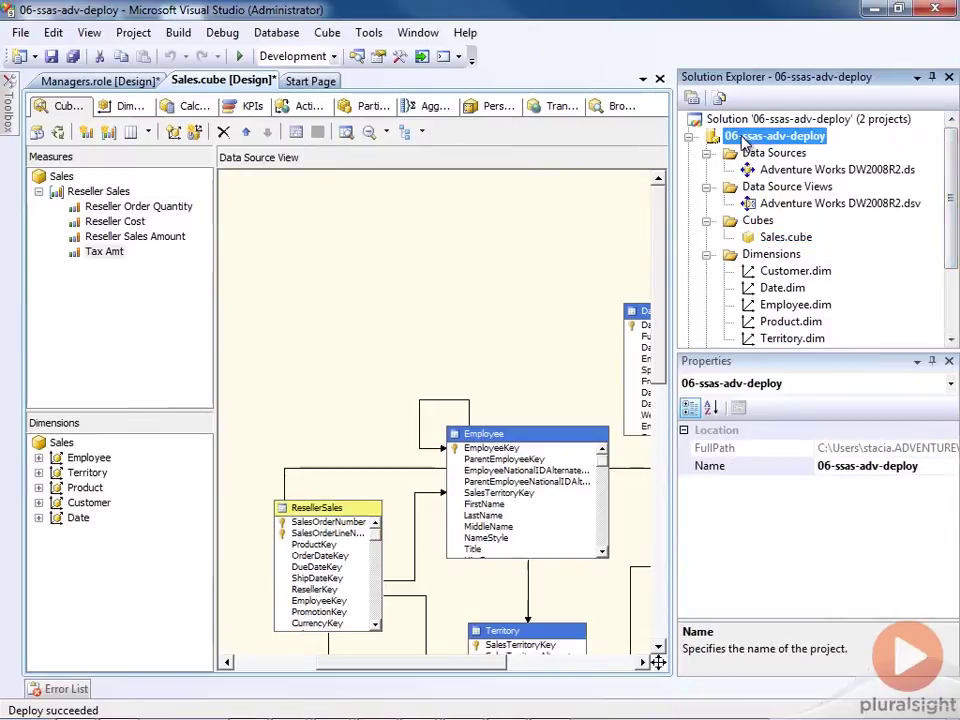
{"action": "left_click", "coordinate": [797, 284]}
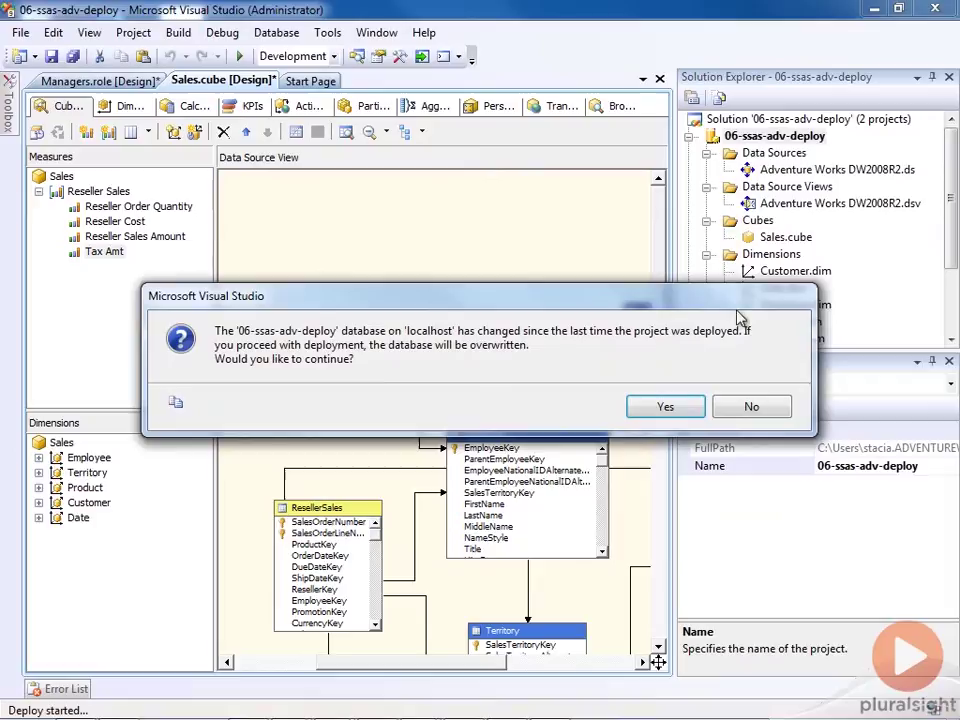
{"action": "left_click", "coordinate": [666, 416]}
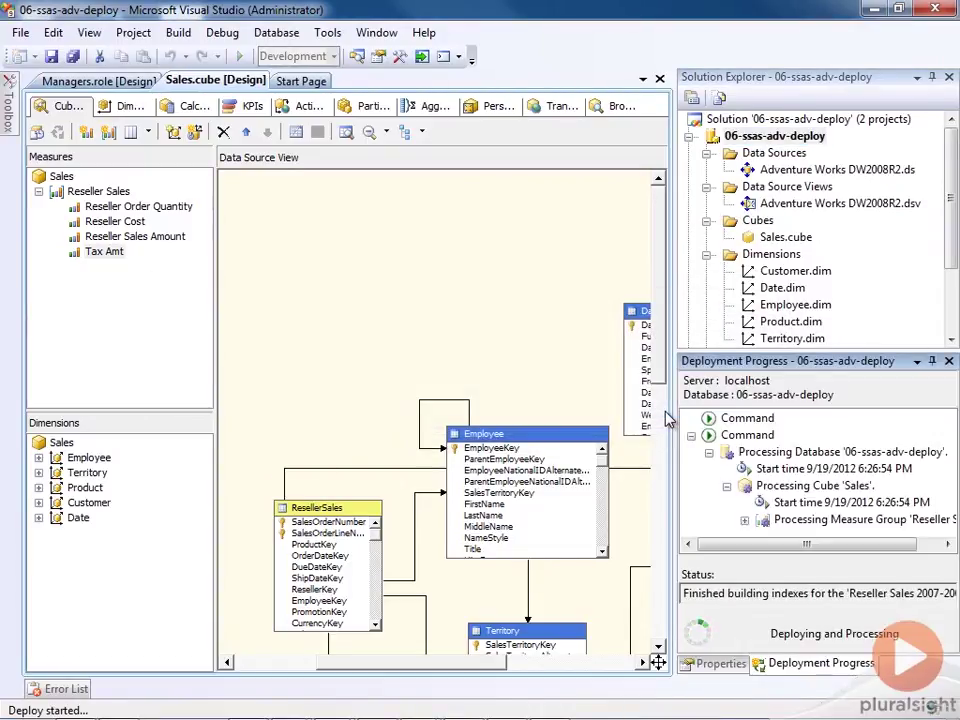
{"action": "left_click", "coordinate": [367, 106]}
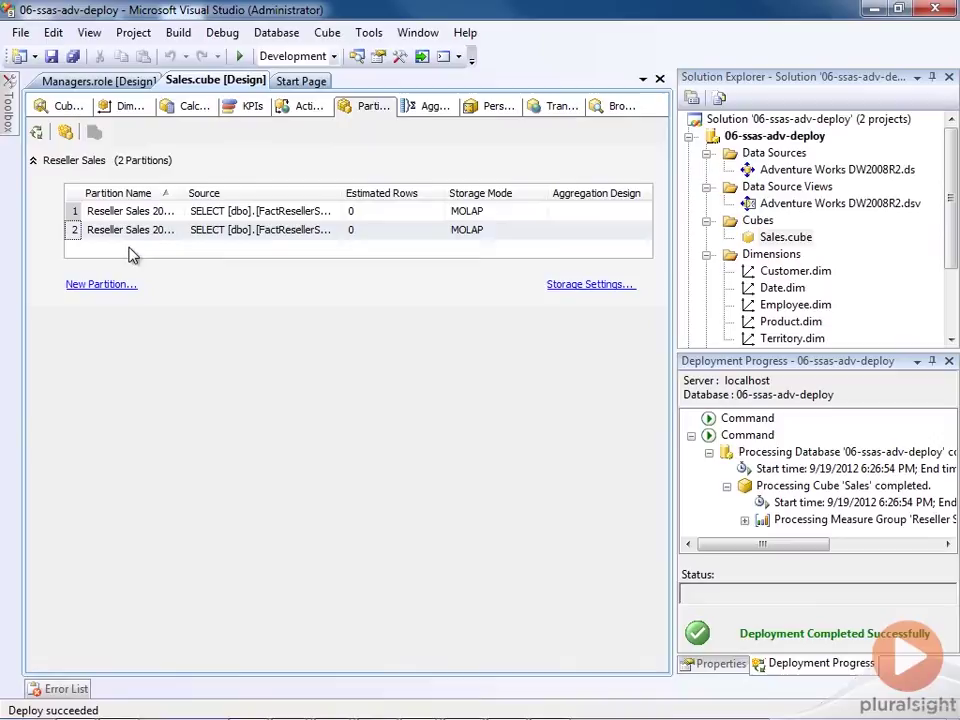
{"action": "left_click", "coordinate": [953, 318]}
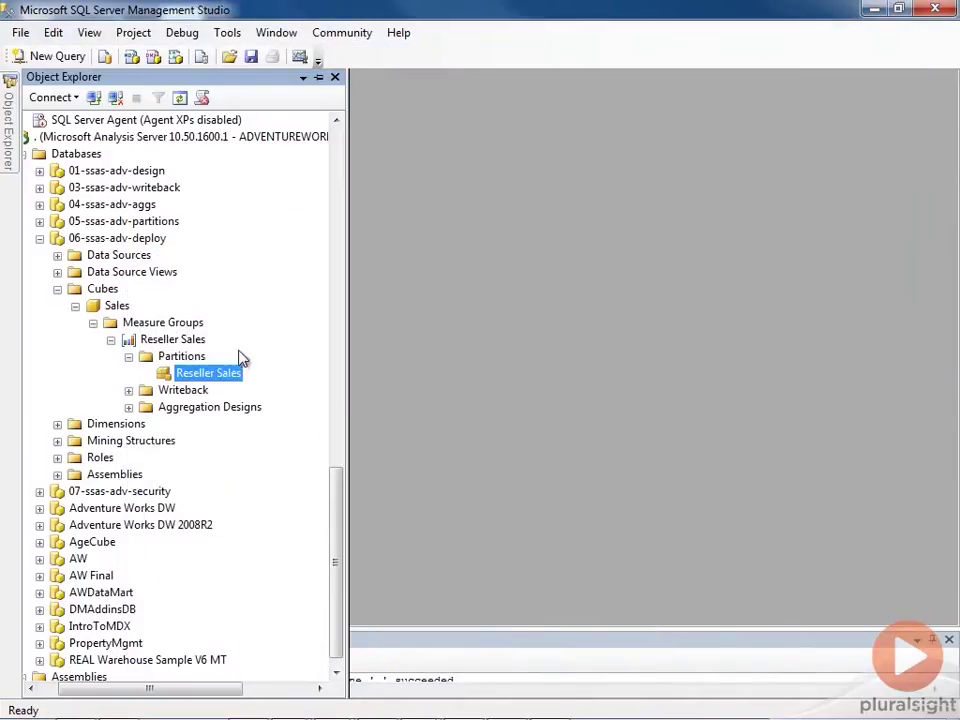
Step: Refresh Partitions and review the deployed 2005-2006 and 2007-2008 partitions and the Managers role
{"action": "right_click", "coordinate": [195, 362]}
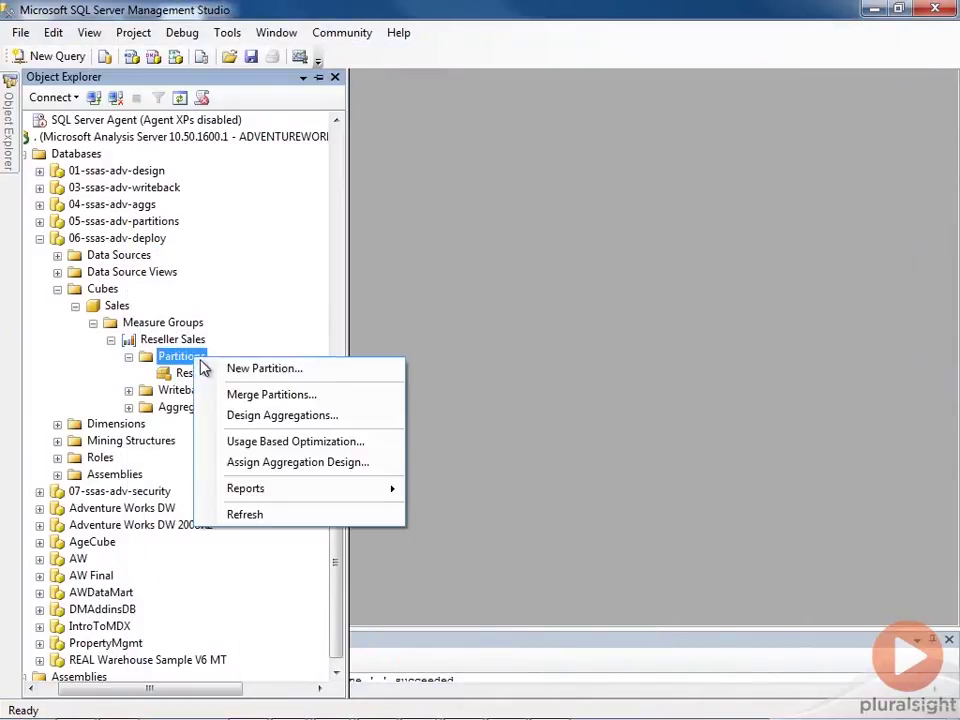
{"action": "left_click", "coordinate": [262, 516]}
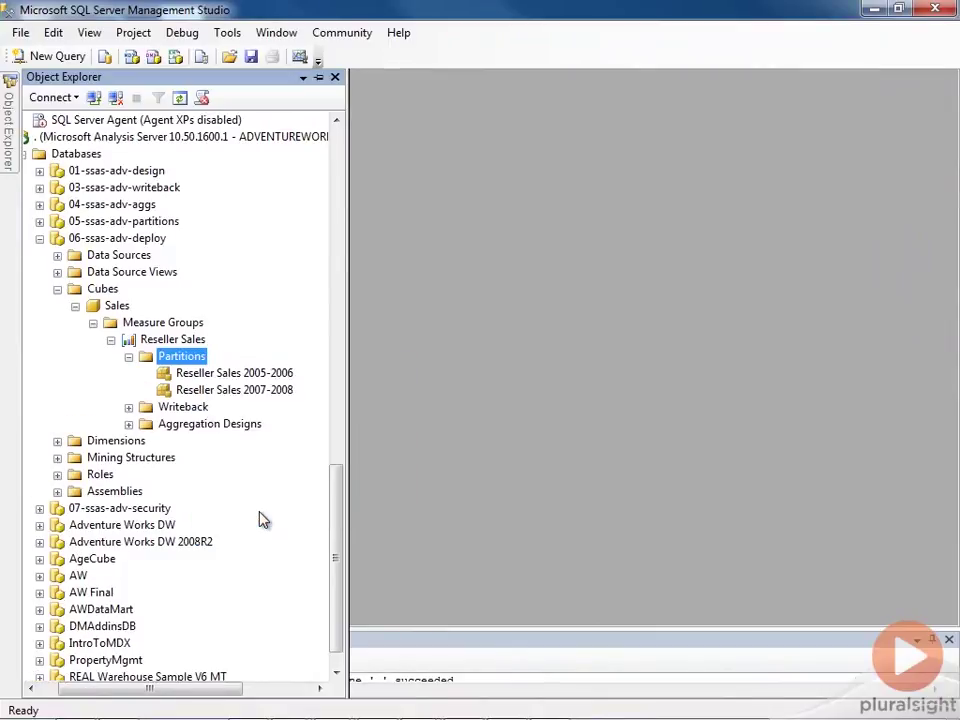
{"action": "left_click", "coordinate": [234, 374]}
{"action": "left_click", "coordinate": [236, 391]}
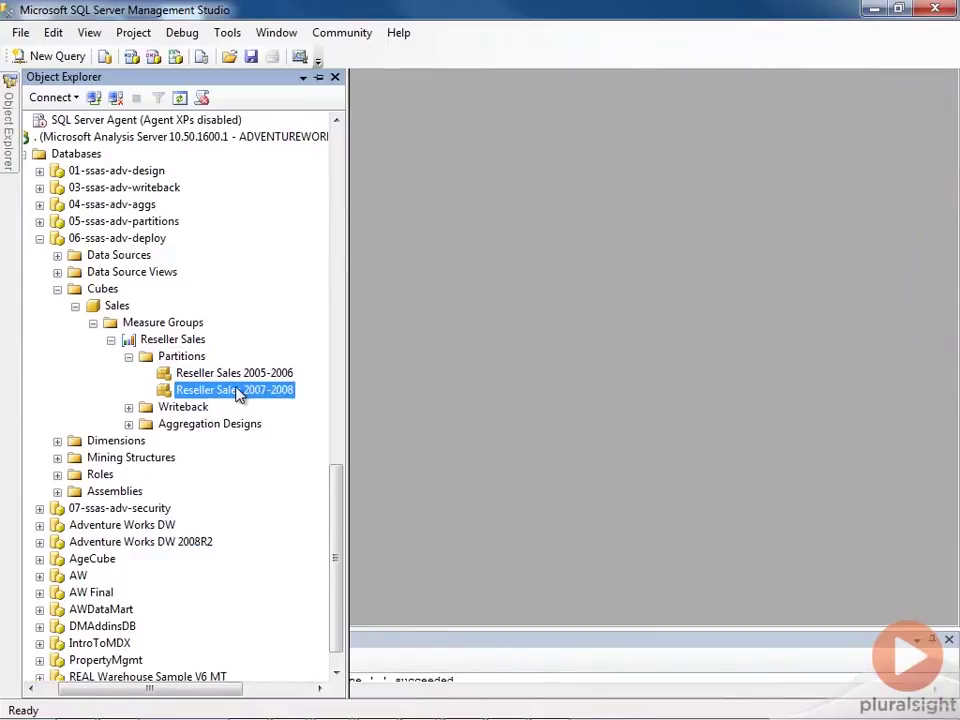
{"action": "left_click", "coordinate": [58, 475]}
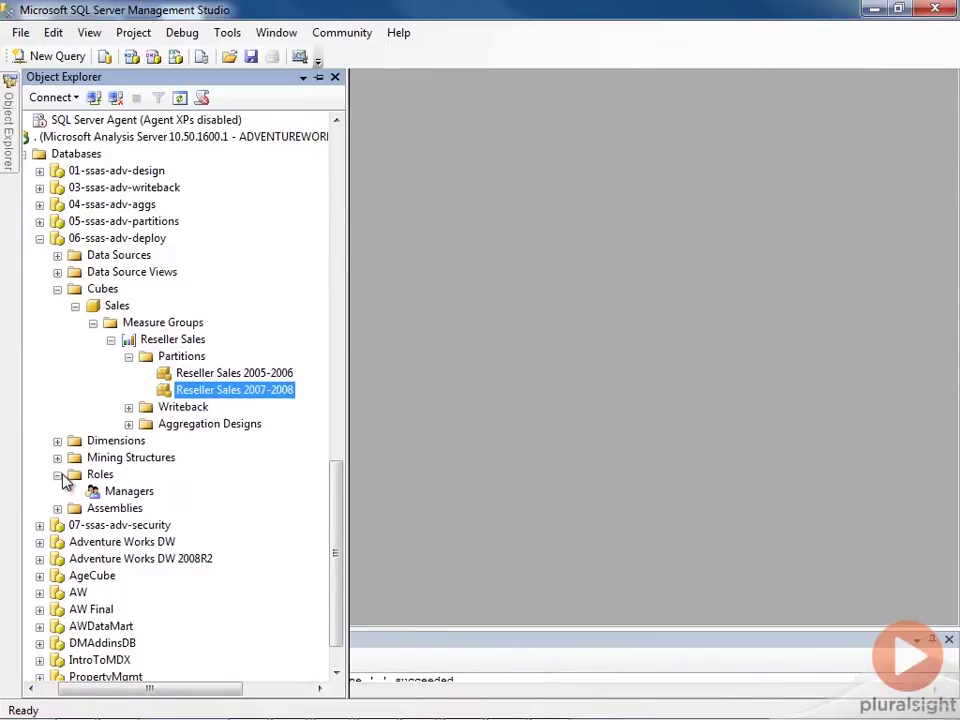
{"action": "left_click", "coordinate": [113, 492]}
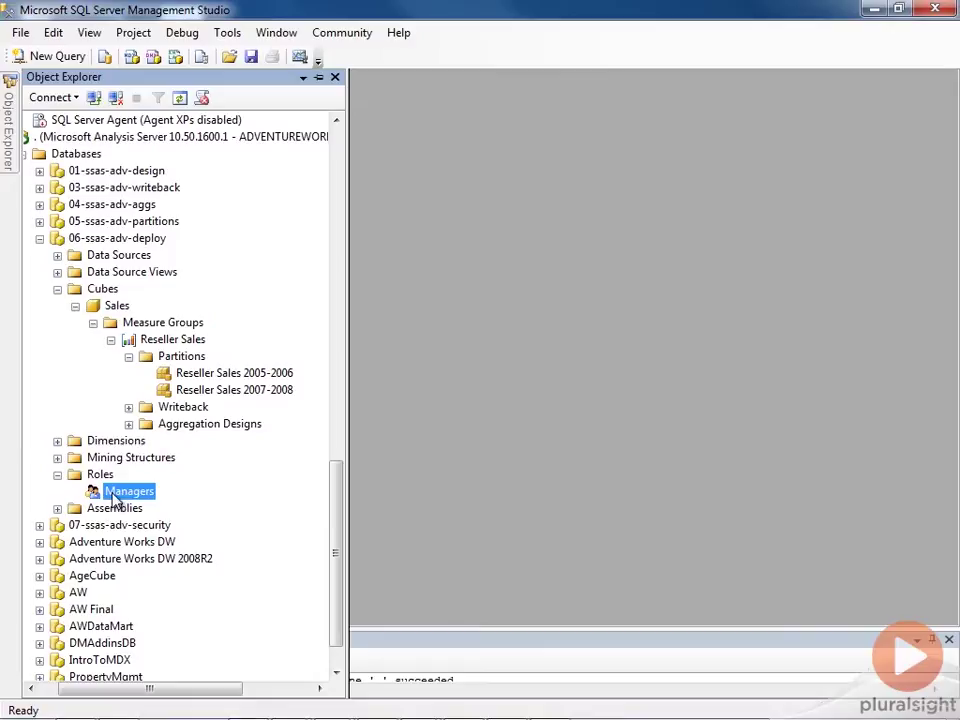
Step: Merge the Reseller Sales 2007-2008 partition into Reseller Sales 2005-2006
{"action": "left_click", "coordinate": [200, 357]}
{"action": "left_click", "coordinate": [196, 374]}
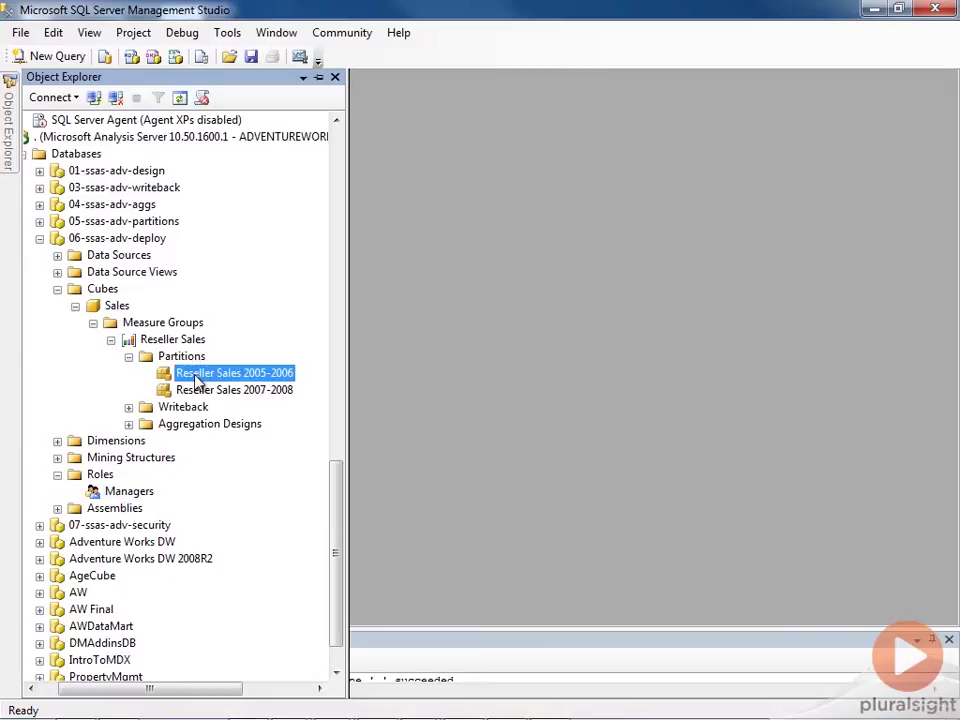
{"action": "right_click", "coordinate": [196, 378]}
{"action": "left_click", "coordinate": [251, 465]}
{"action": "left_click", "coordinate": [349, 405]}
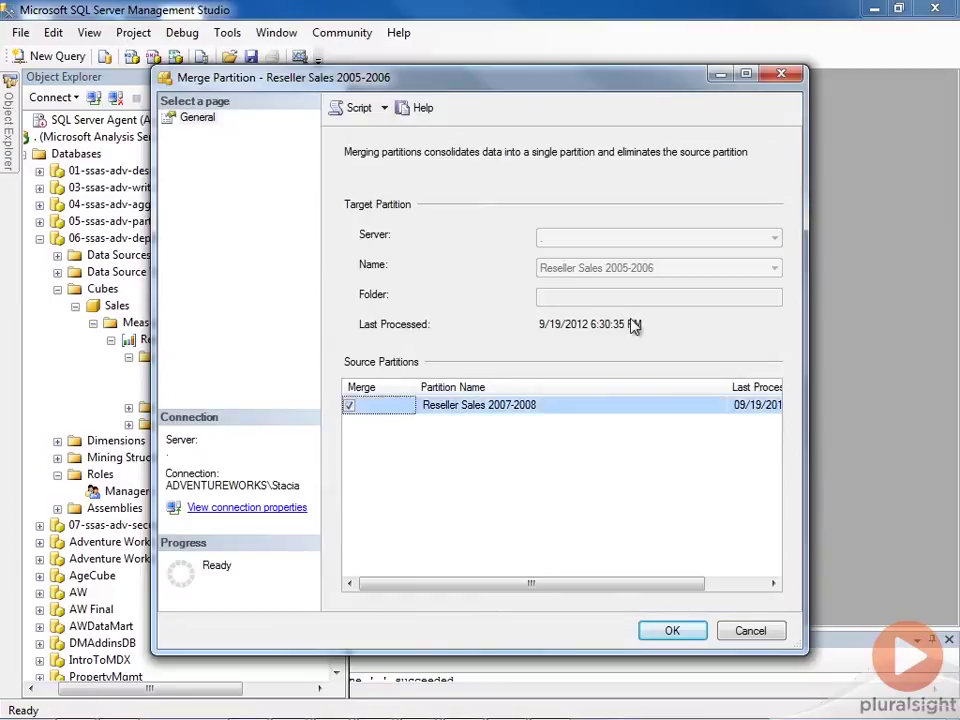
{"action": "left_click", "coordinate": [674, 630]}
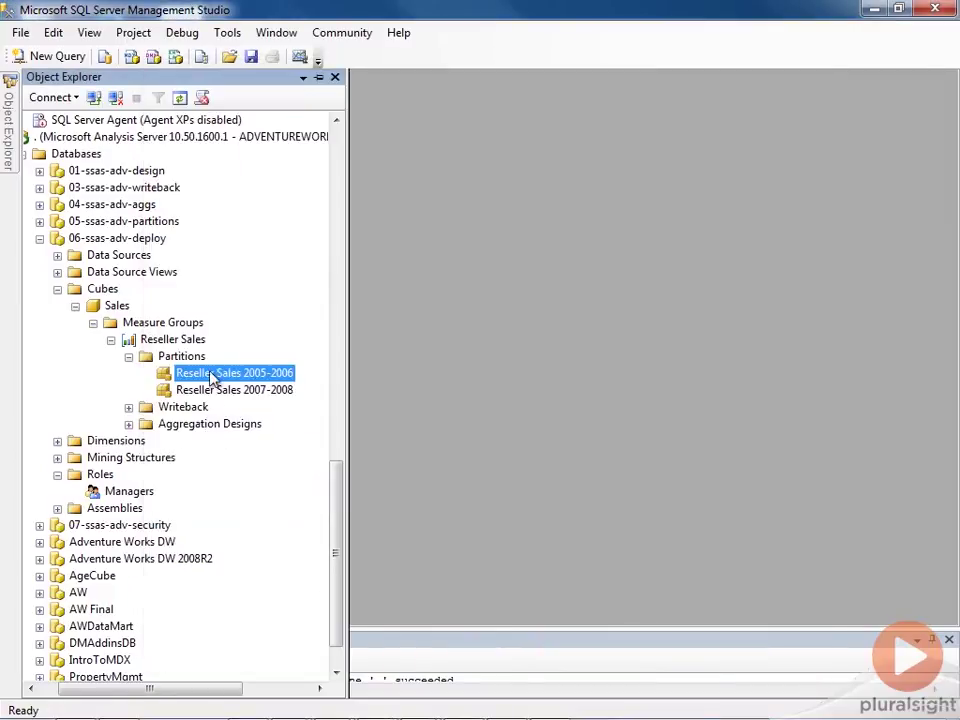
Step: Refresh the Partitions folder and rename the merged partition to Reseller Sales
{"action": "left_click", "coordinate": [183, 357]}
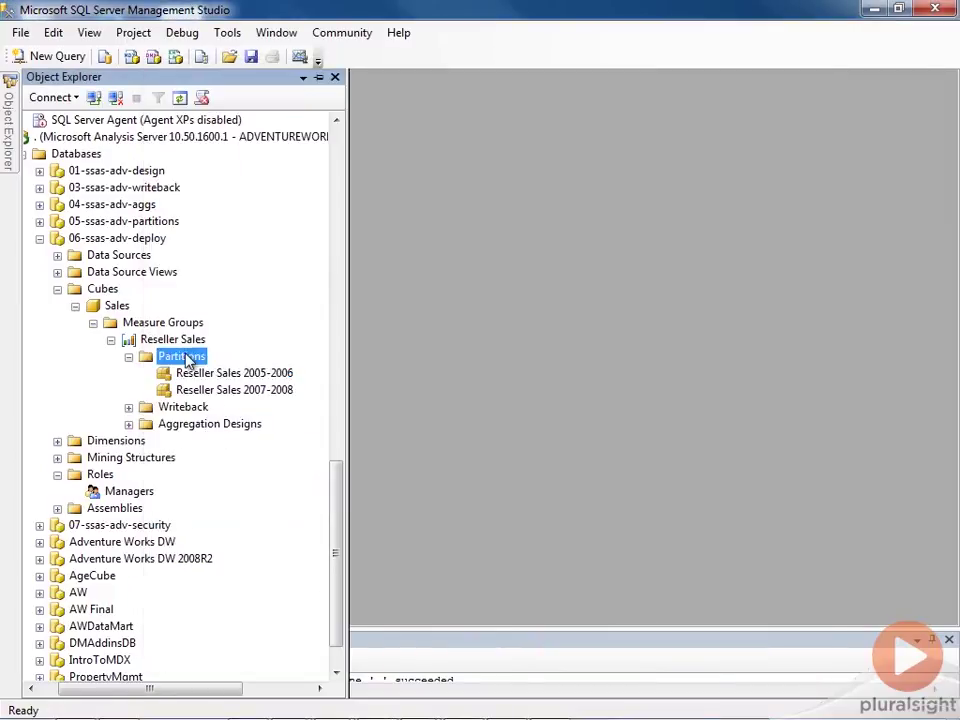
{"action": "right_click", "coordinate": [205, 357]}
{"action": "left_click", "coordinate": [199, 510]}
{"action": "right_click", "coordinate": [254, 373]}
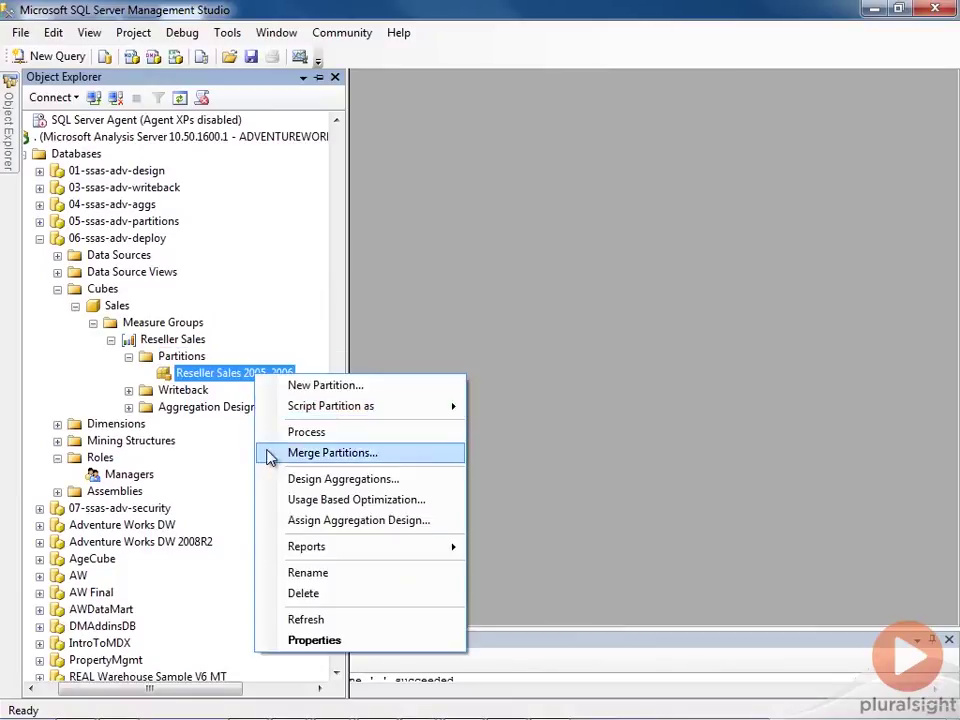
{"action": "left_click", "coordinate": [320, 573]}
{"action": "key", "text": "BackSpace"}
{"action": "key", "text": "BackSpace"}
{"action": "key", "text": "BackSpace"}
{"action": "key", "text": "BackSpace"}
{"action": "key", "text": "BackSpace"}
{"action": "key", "text": "BackSpace"}
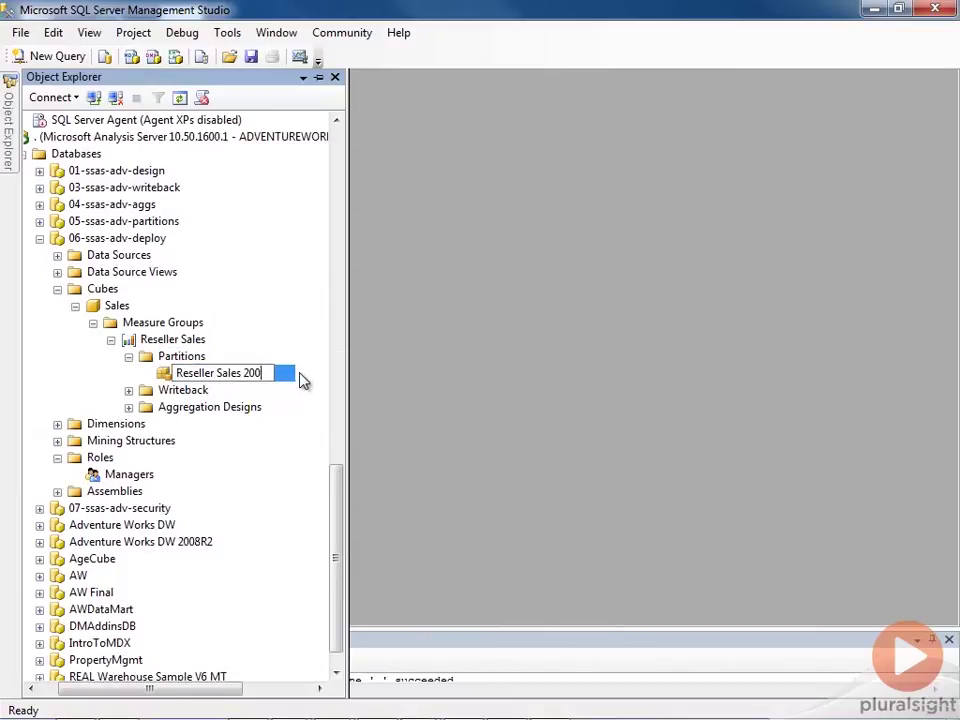
{"action": "key", "text": "BackSpace"}
{"action": "key", "text": "BackSpace"}
{"action": "key", "text": "BackSpace"}
{"action": "key", "text": "BackSpace"}
{"action": "key", "text": "Return"}
Step: Create a role named Analysts, correcting a typo, with Read access to the Sales cube
{"action": "right_click", "coordinate": [98, 460]}
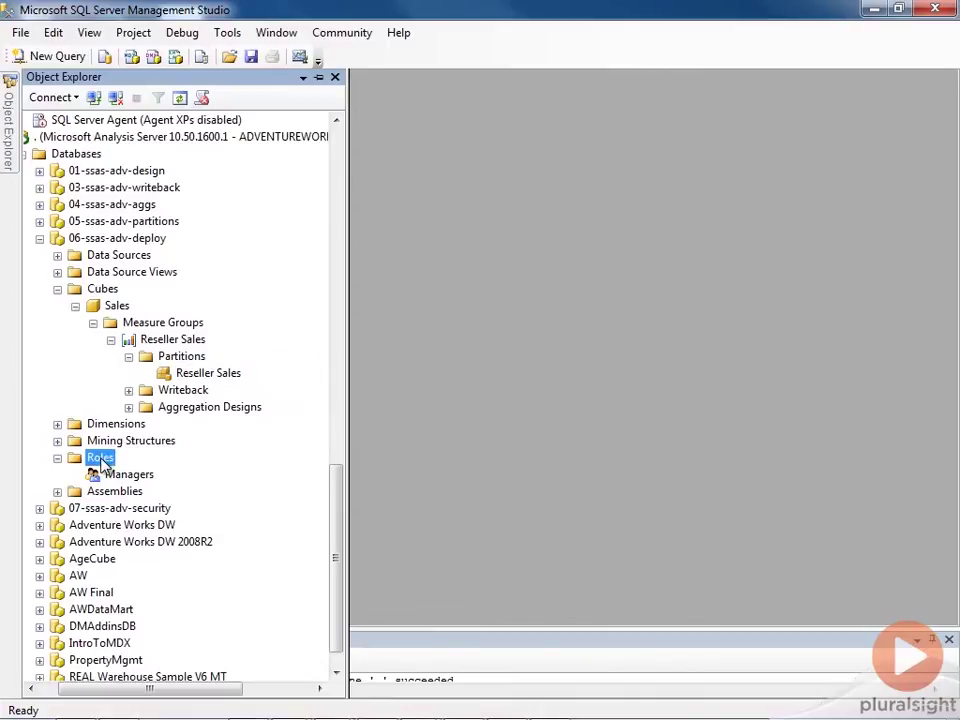
{"action": "left_click", "coordinate": [145, 469]}
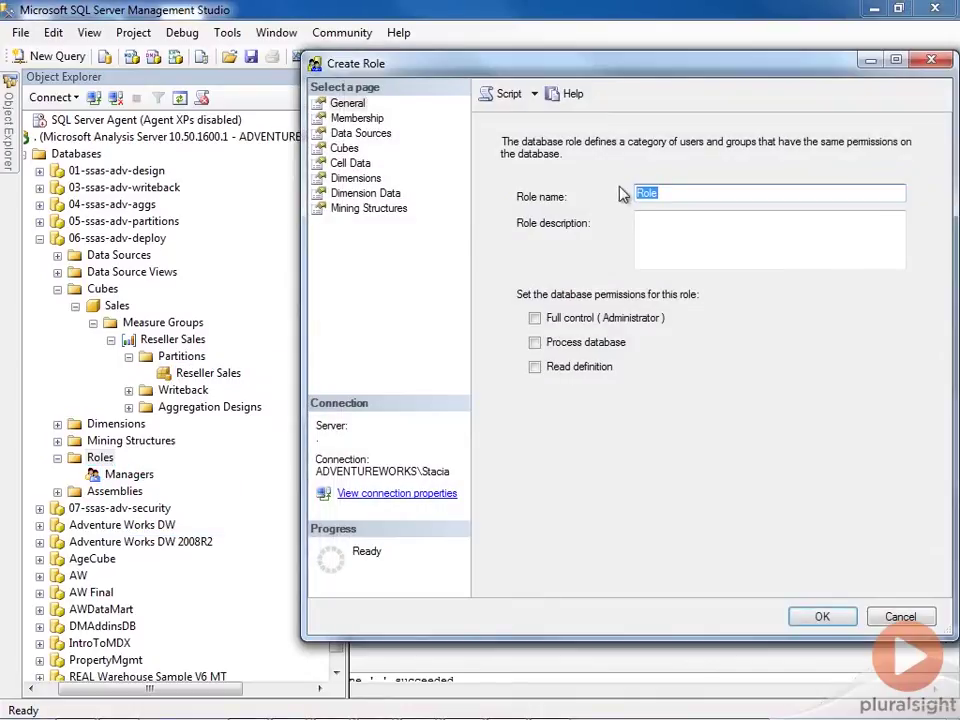
{"action": "type", "text": "Analyss"}
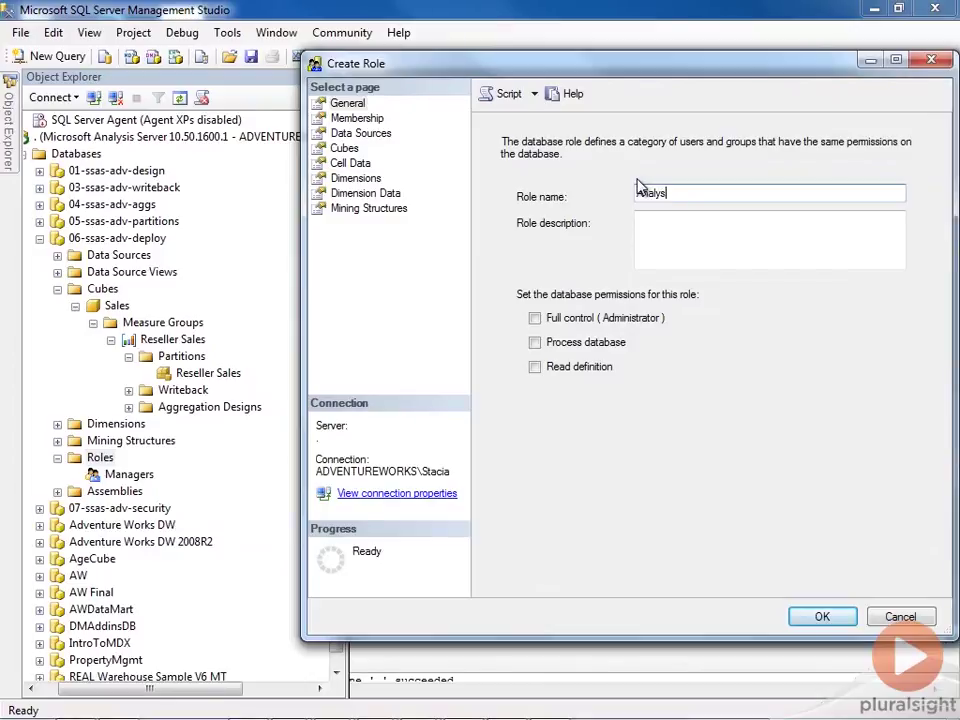
{"action": "key", "text": "BackSpace"}
{"action": "key", "text": "BackSpace"}
{"action": "type", "text": "sts"}
{"action": "left_click", "coordinate": [360, 119]}
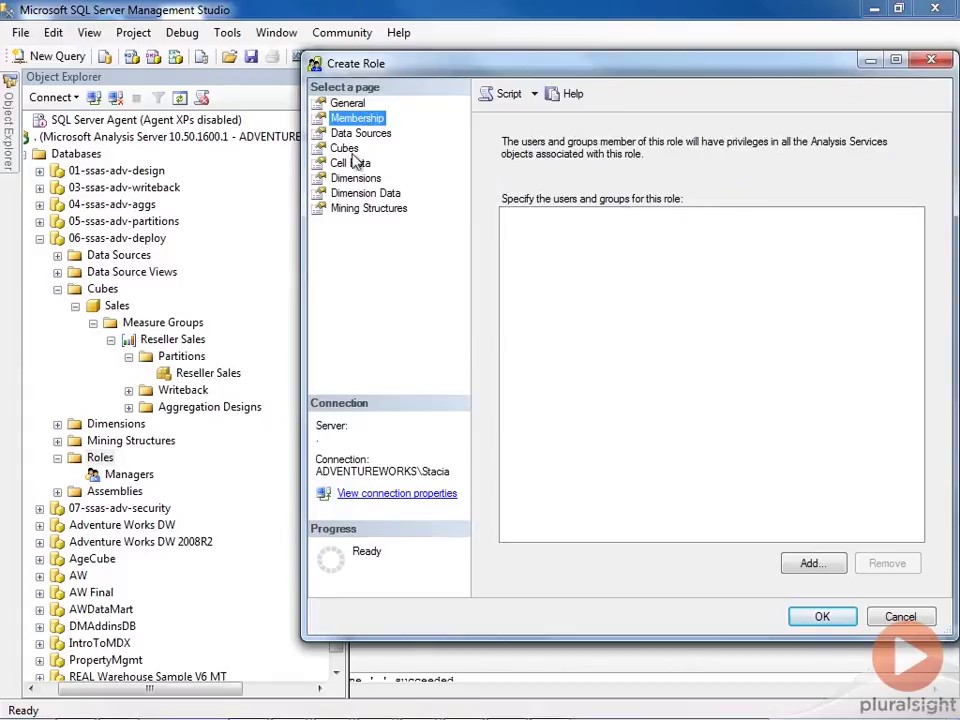
{"action": "left_click", "coordinate": [340, 149]}
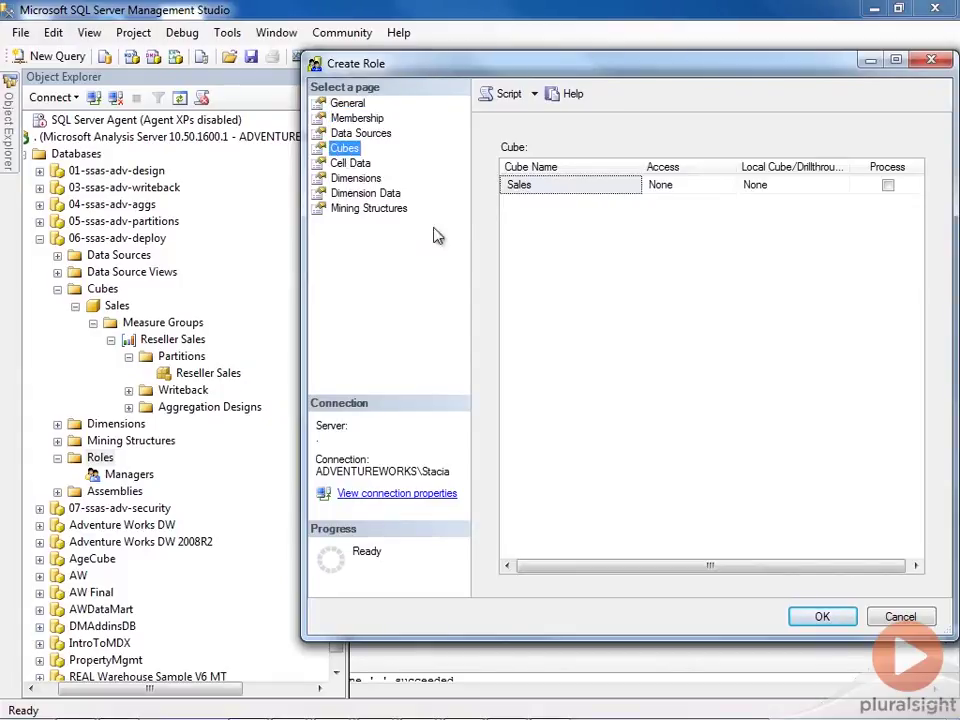
{"action": "left_click", "coordinate": [745, 190]}
{"action": "left_click", "coordinate": [729, 186]}
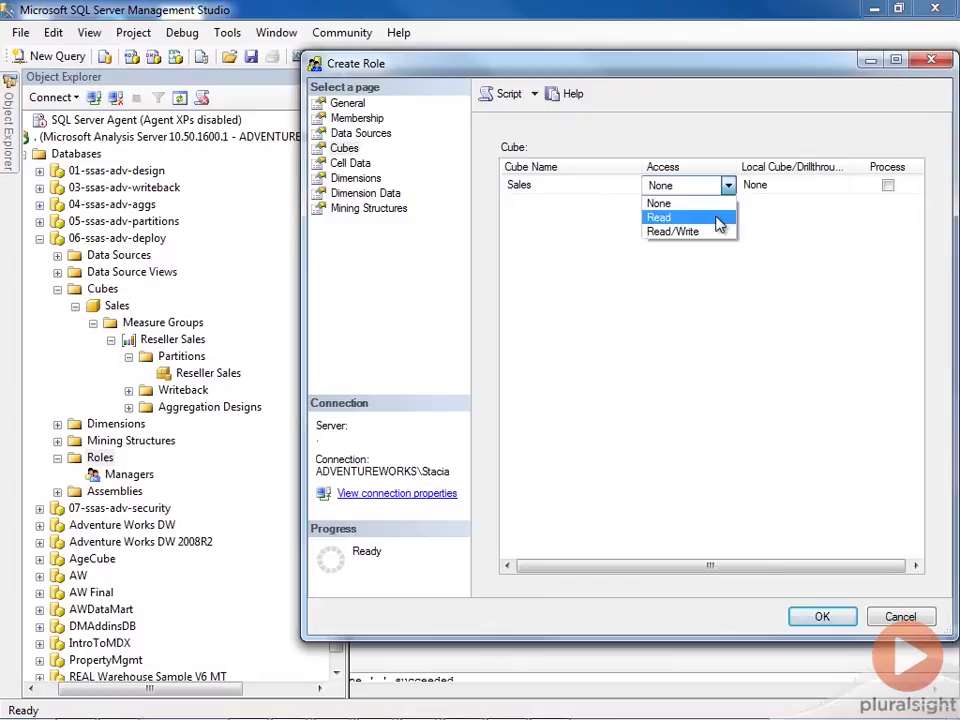
{"action": "left_click", "coordinate": [727, 208]}
{"action": "left_click", "coordinate": [818, 618]}
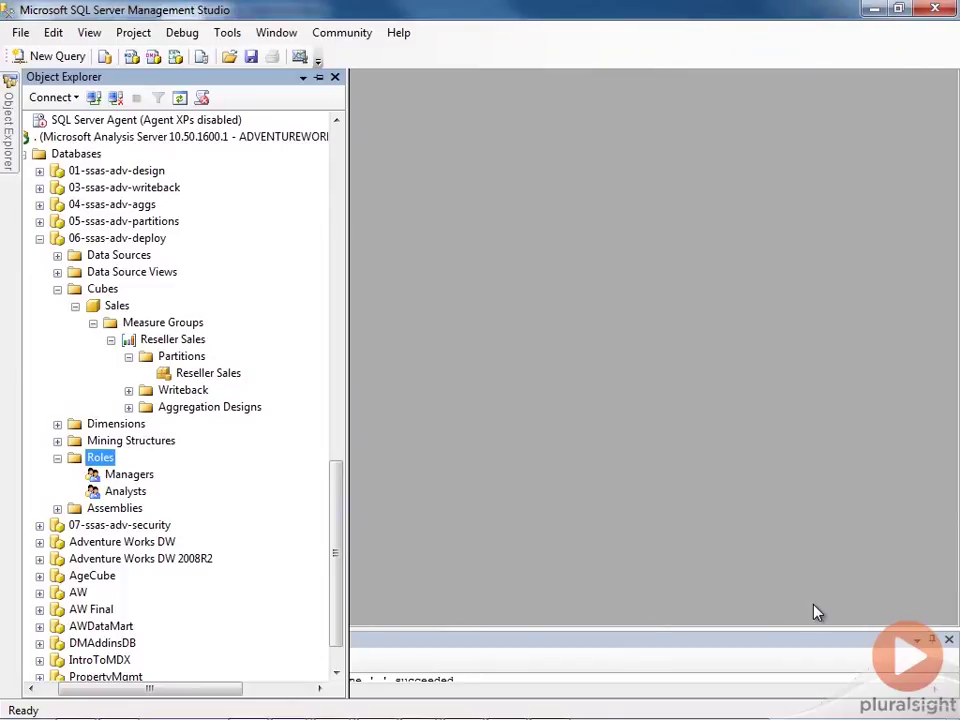
Step: In Sales.cube's Cube Structure, add a Reseller Sales measure from the Freight column
{"action": "left_click", "coordinate": [868, 12]}
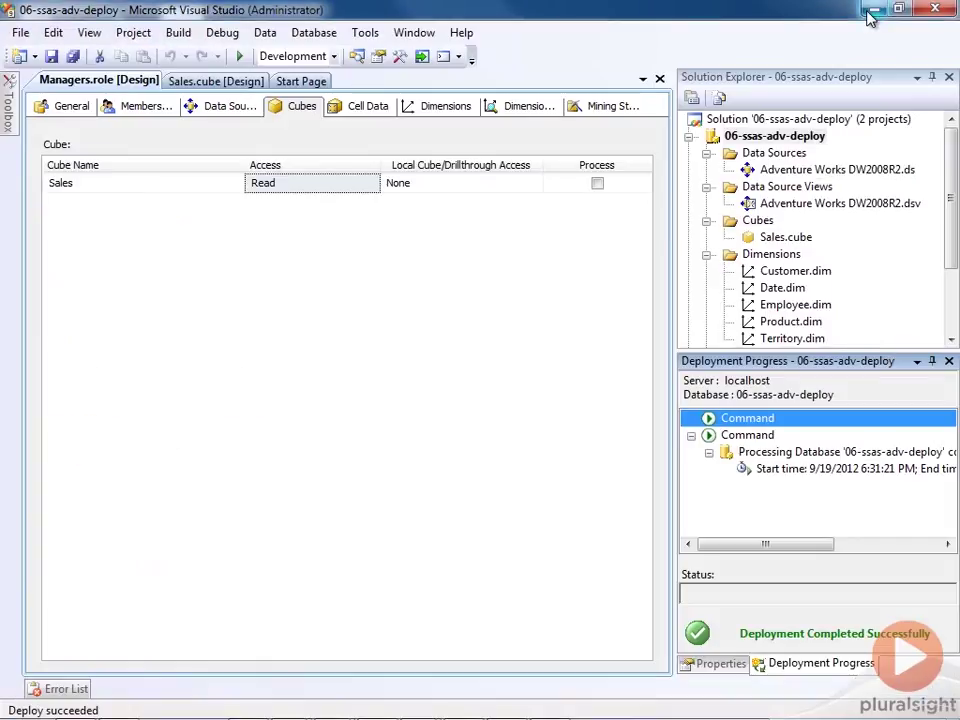
{"action": "double_click", "coordinate": [783, 238]}
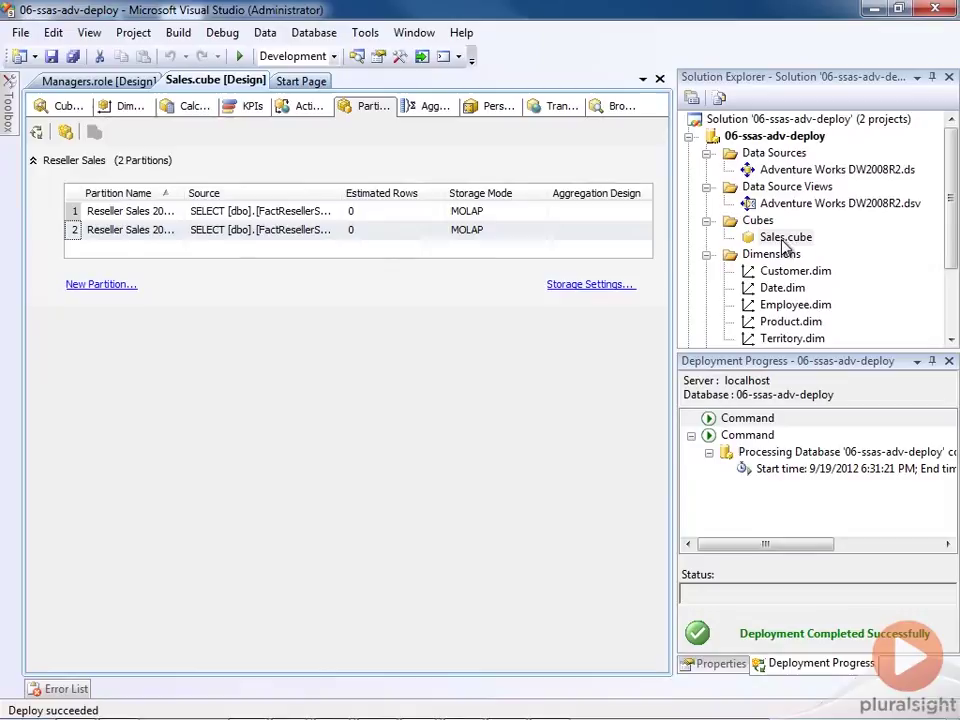
{"action": "left_click", "coordinate": [52, 105]}
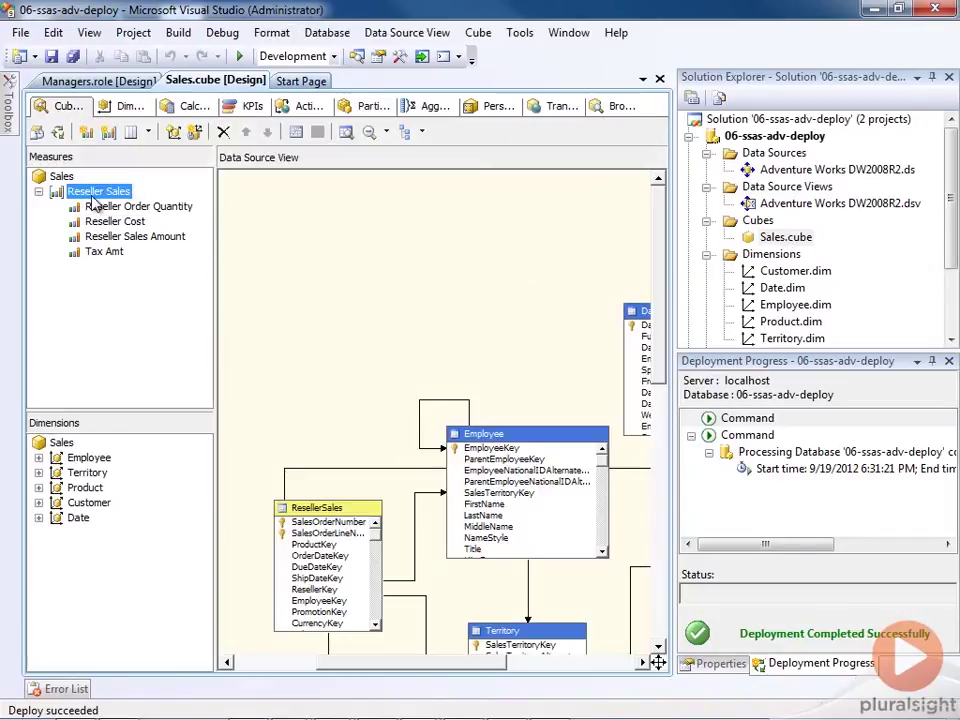
{"action": "right_click", "coordinate": [90, 196]}
{"action": "left_click", "coordinate": [140, 208]}
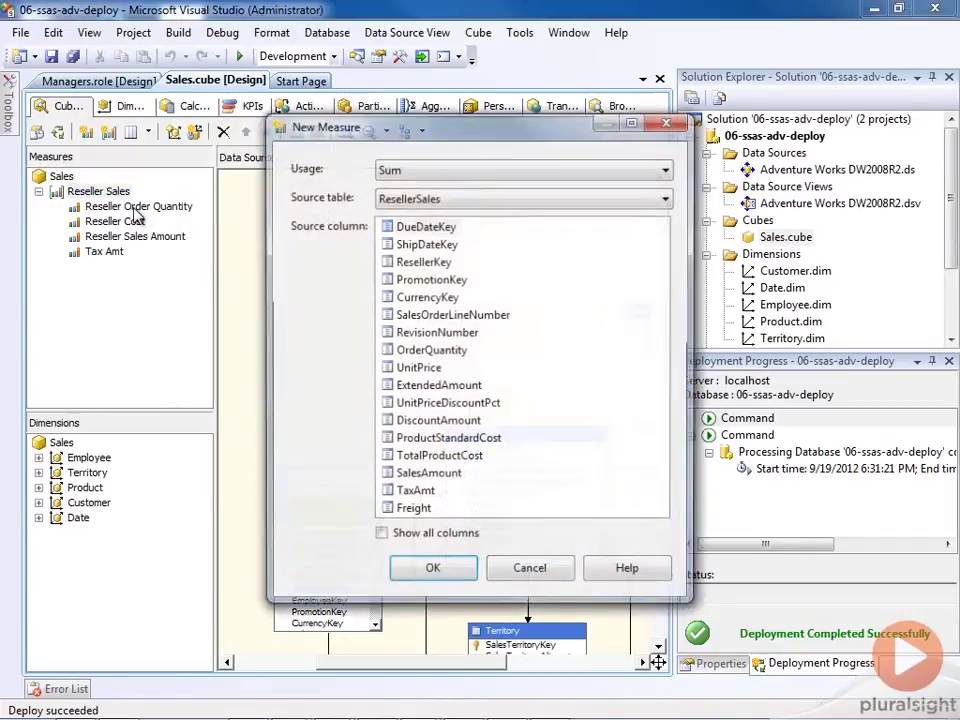
{"action": "left_click", "coordinate": [418, 512]}
{"action": "left_click", "coordinate": [430, 575]}
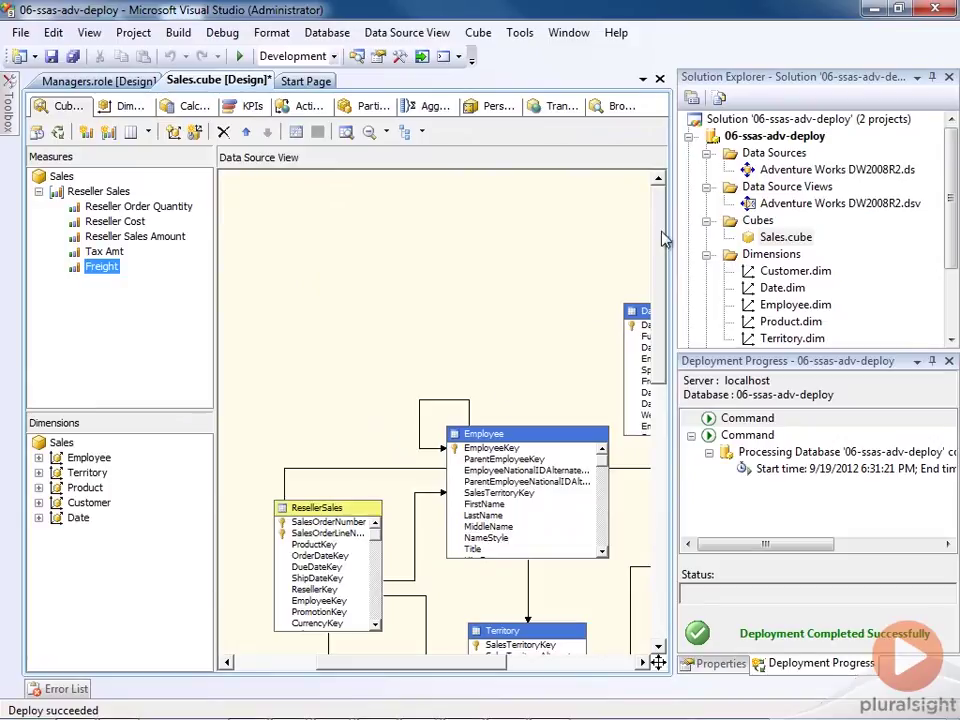
Step: Build the 06-ssas-adv-deploy project from Solution Explorer
{"action": "right_click", "coordinate": [750, 140]}
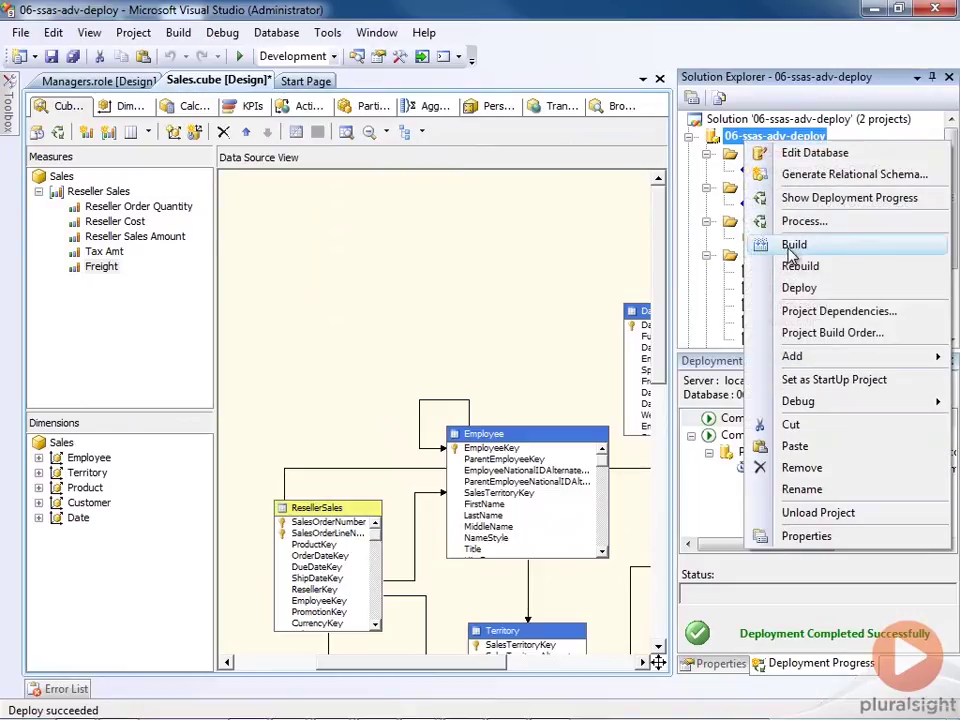
{"action": "left_click", "coordinate": [793, 245]}
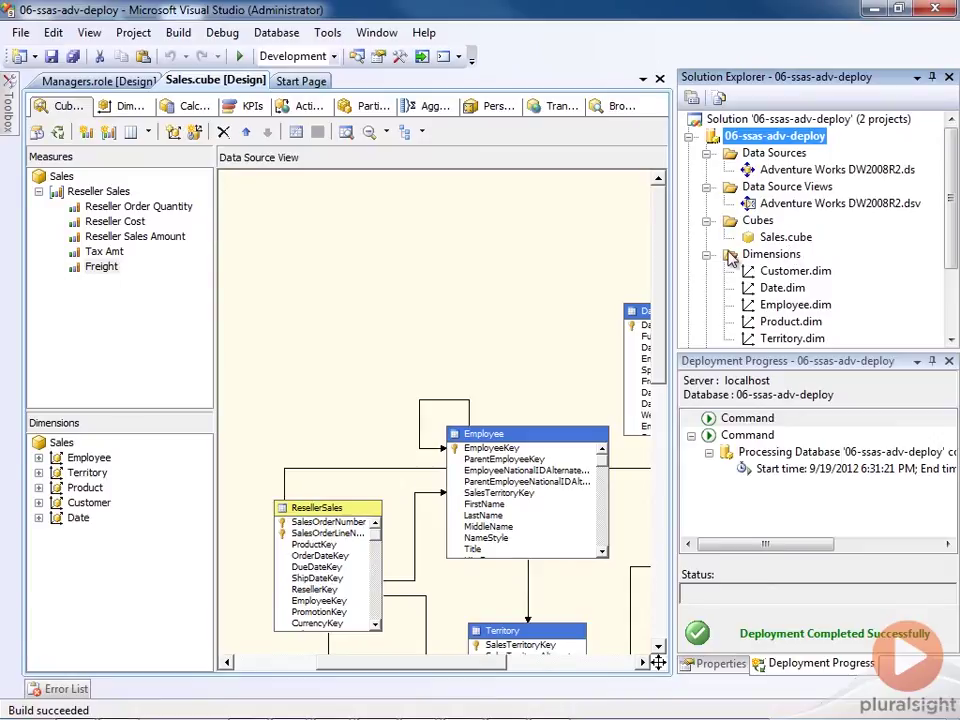
Step: Launch the Deployment Wizard from Start > Microsoft SQL Server 2008 R2 > Analysis Services
{"action": "left_click", "coordinate": [22, 706]}
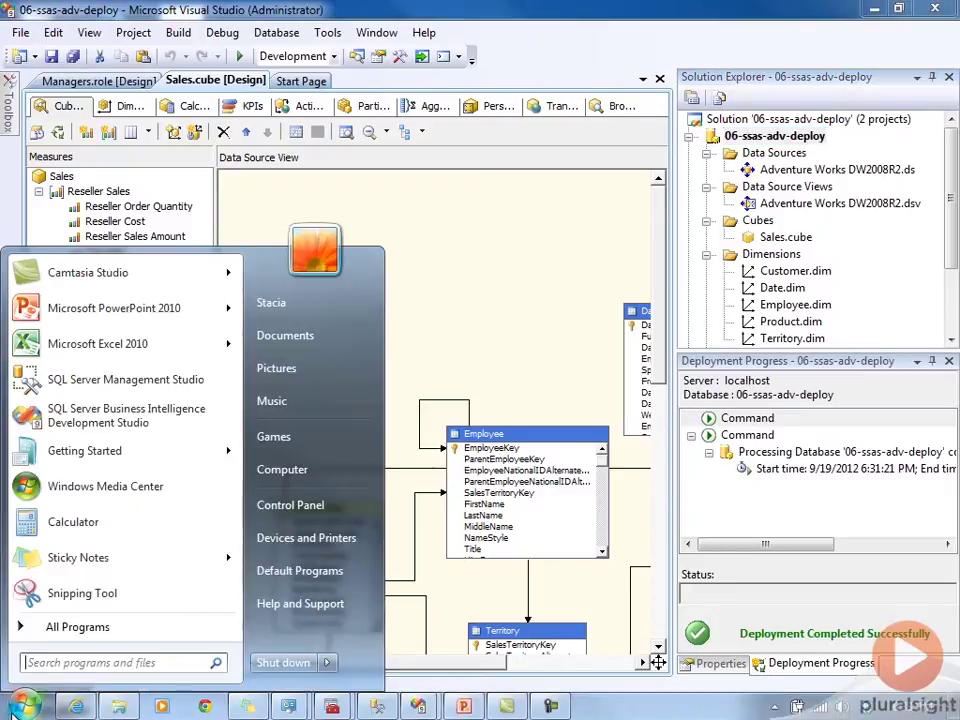
{"action": "left_click", "coordinate": [70, 625]}
{"action": "scroll", "coordinate": [115, 393], "scroll_direction": "down", "scroll_amount": 6}
{"action": "left_click", "coordinate": [115, 392]}
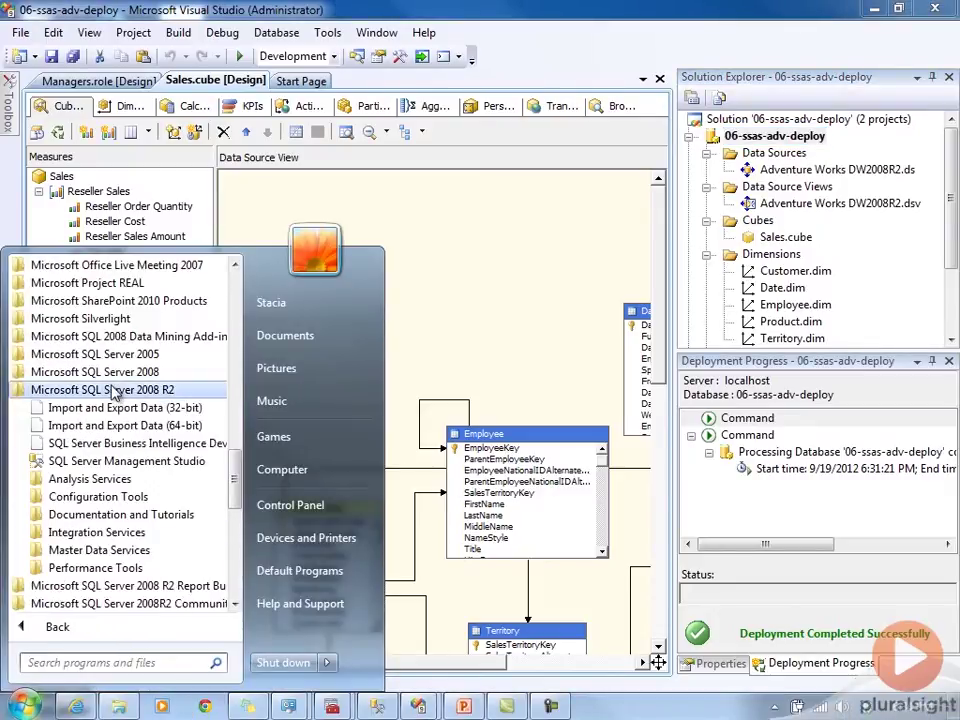
{"action": "left_click", "coordinate": [82, 481]}
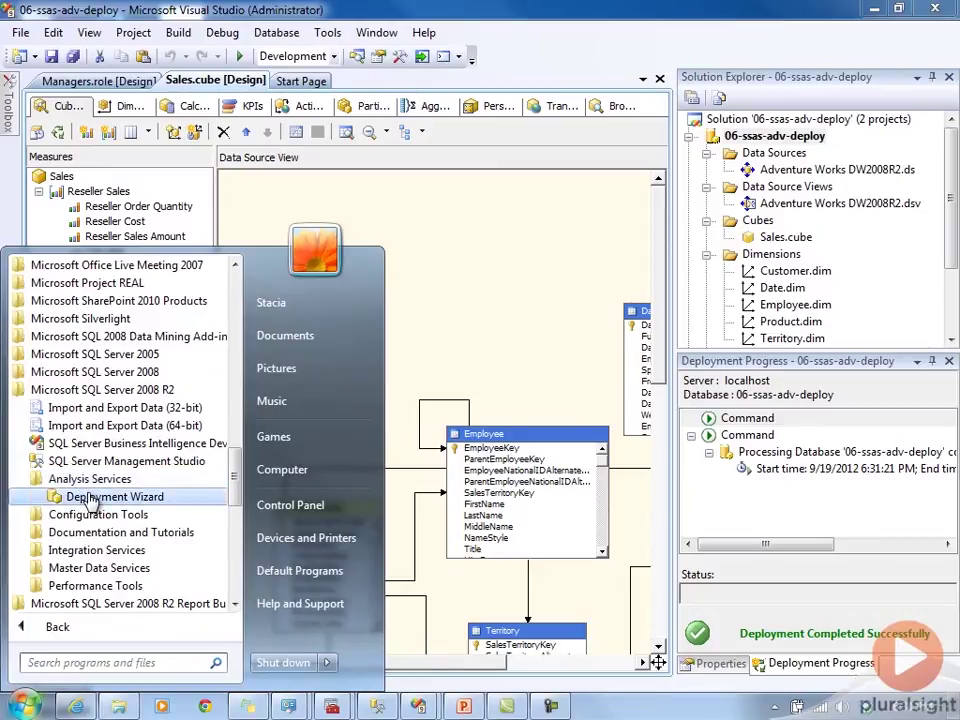
{"action": "left_click", "coordinate": [90, 500]}
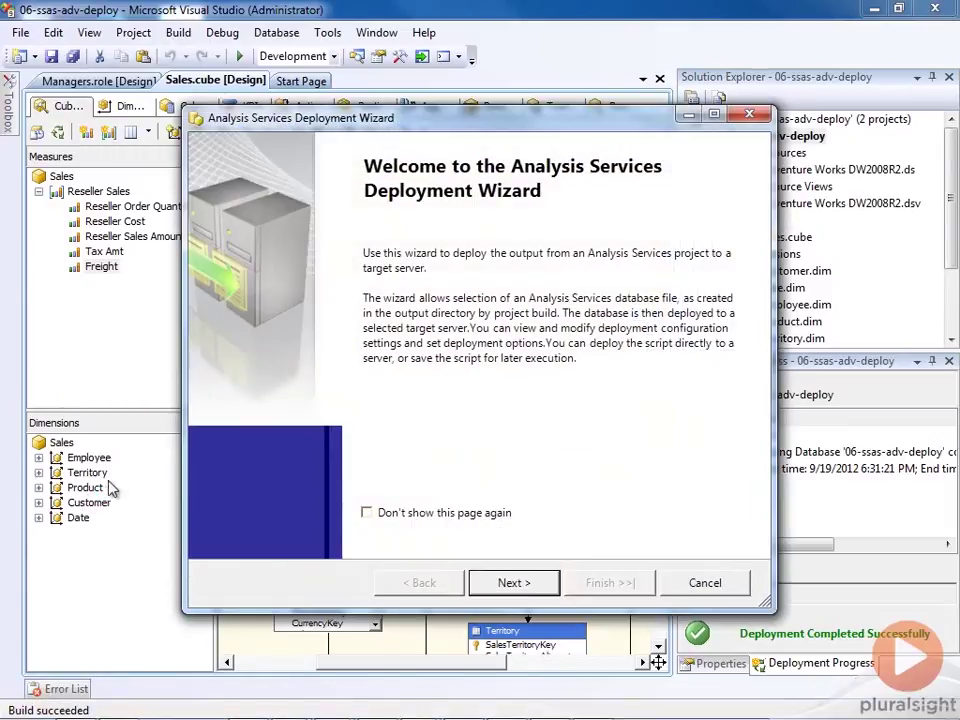
Step: Use 06-ssas-adv-deploy from Projects\06-ssas-adv-deploy\bin as the source, targeting server localhost
{"action": "left_click", "coordinate": [528, 583]}
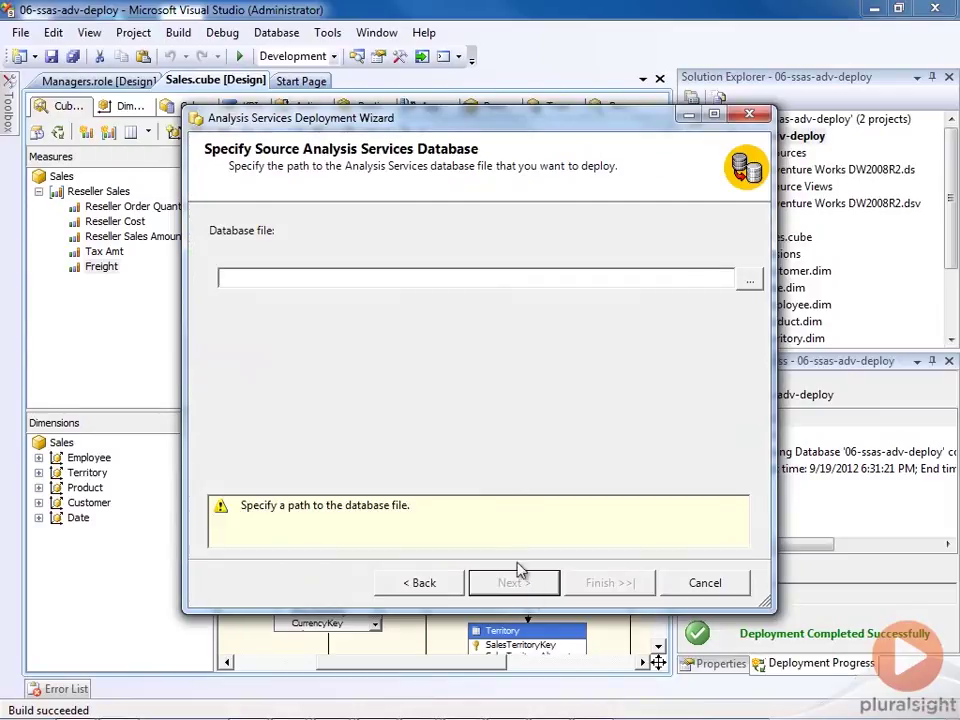
{"action": "left_click", "coordinate": [749, 281]}
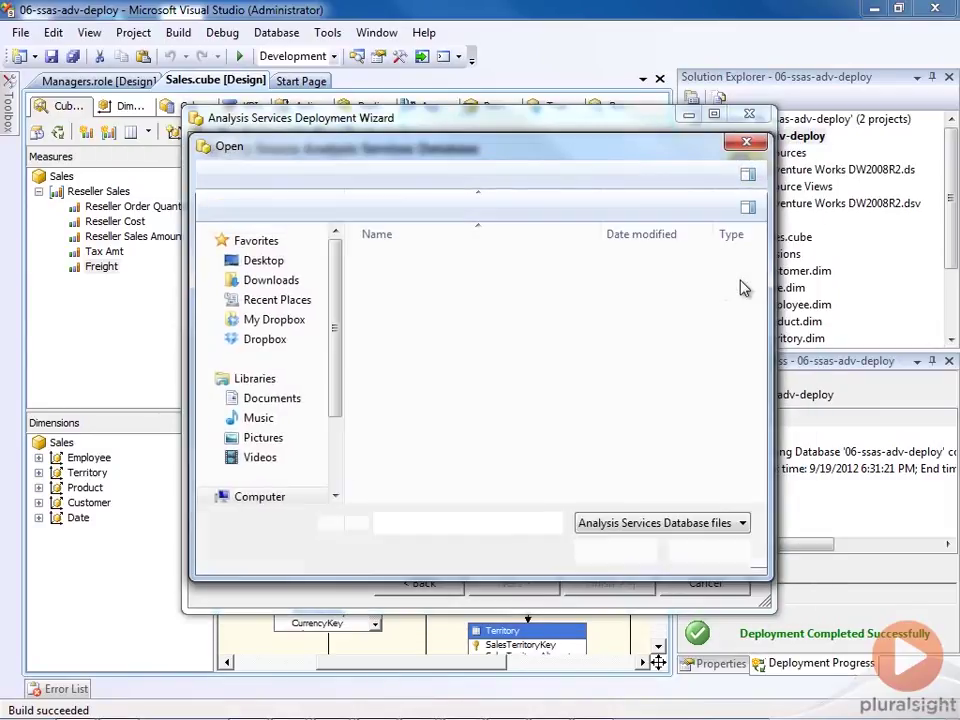
{"action": "left_click", "coordinate": [317, 175]}
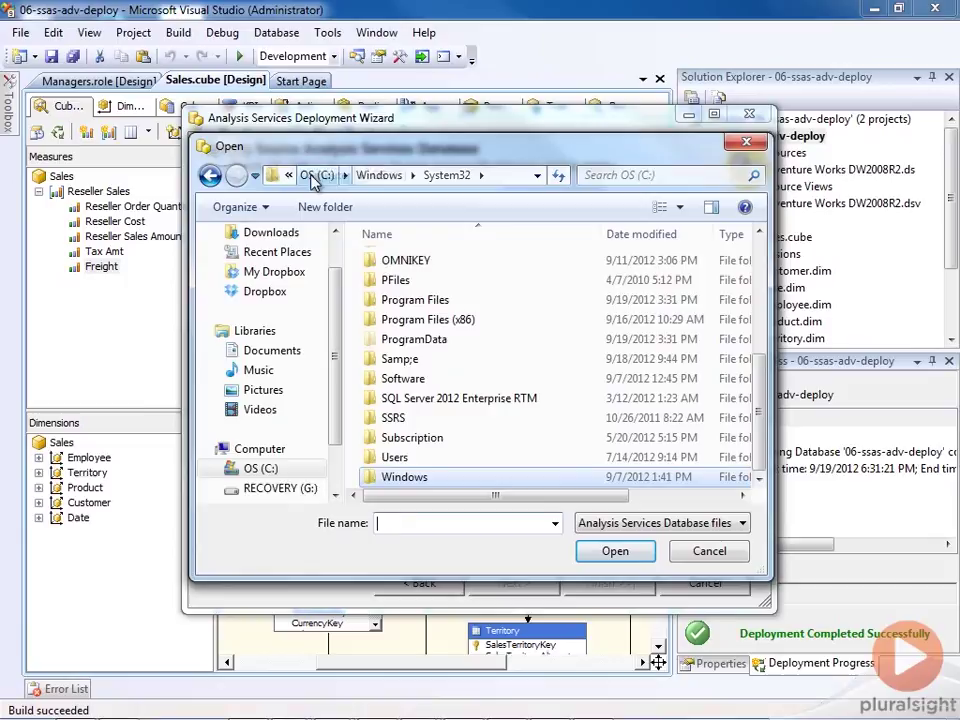
{"action": "left_click", "coordinate": [272, 350]}
{"action": "scroll", "coordinate": [757, 478], "scroll_direction": "down", "scroll_amount": 4}
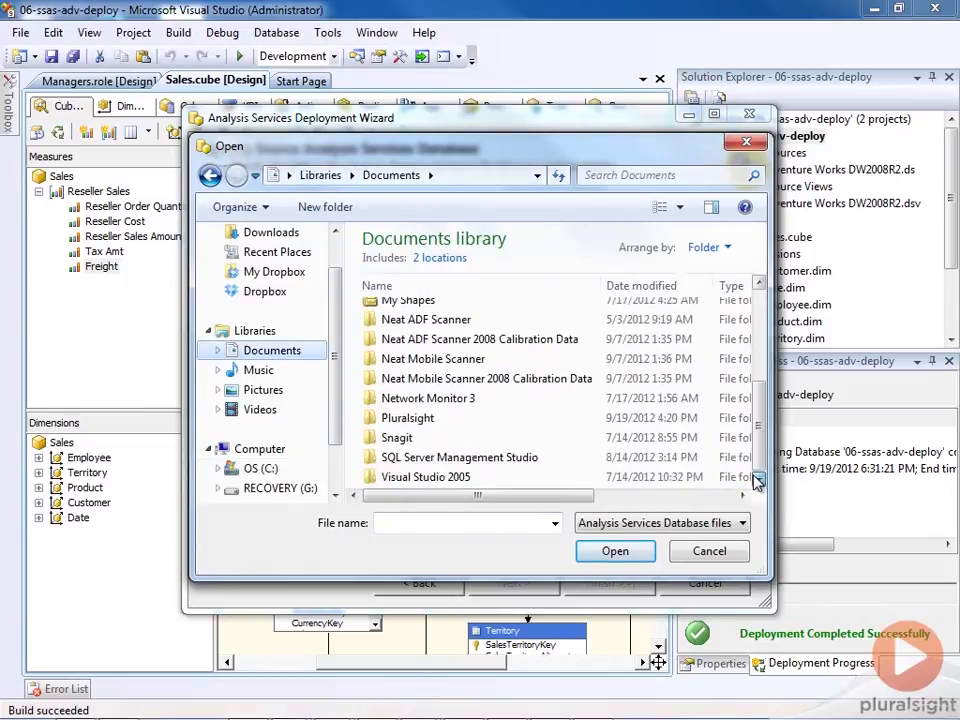
{"action": "double_click", "coordinate": [607, 476]}
{"action": "double_click", "coordinate": [399, 350]}
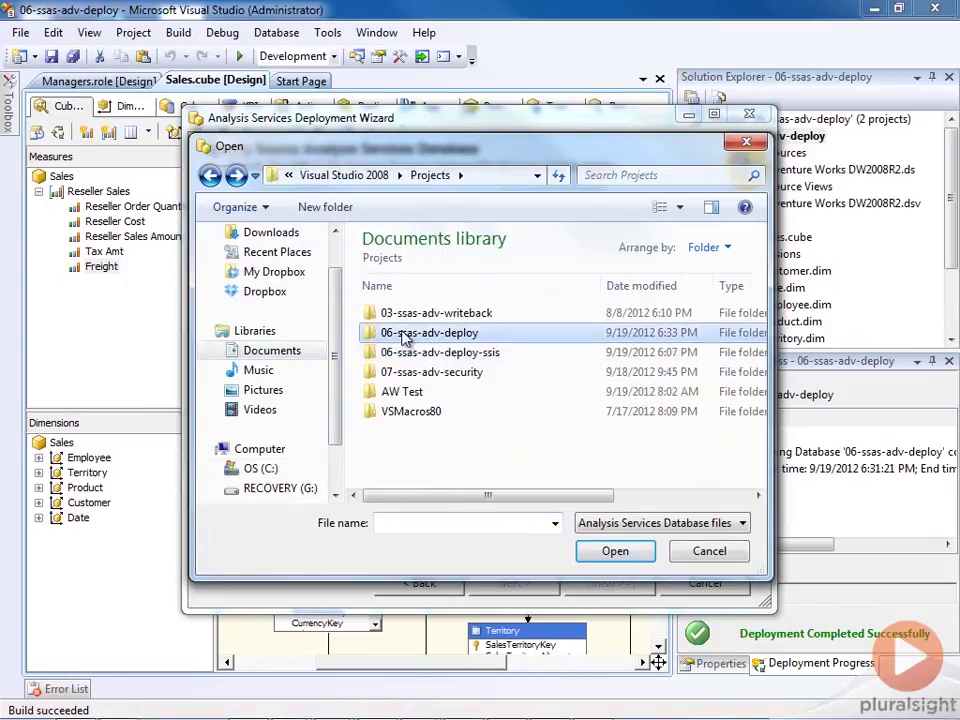
{"action": "double_click", "coordinate": [403, 334]}
{"action": "double_click", "coordinate": [398, 315]}
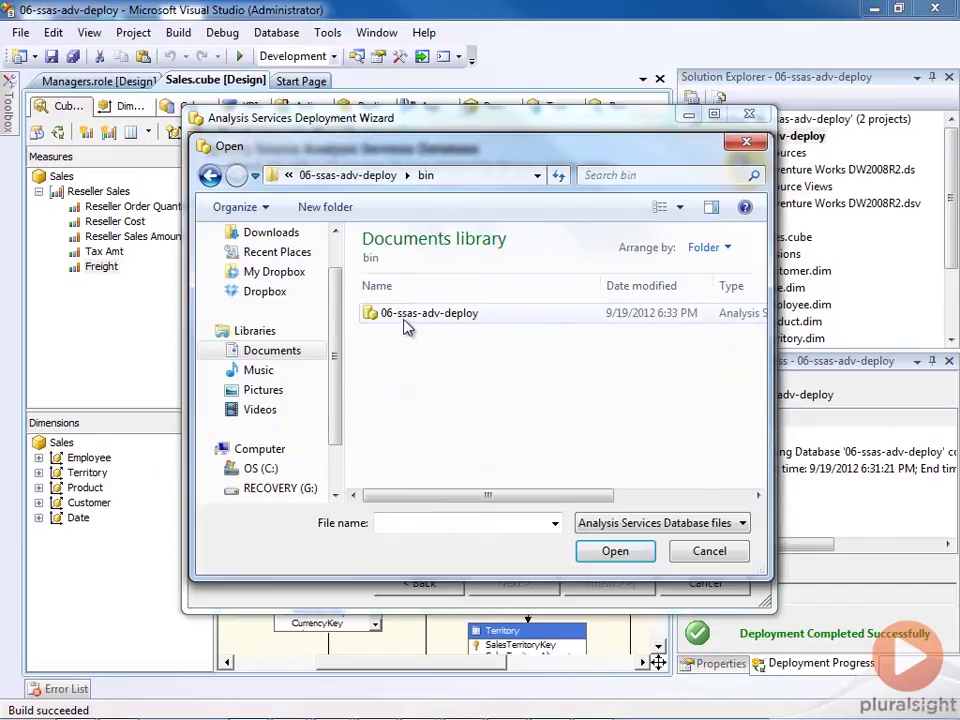
{"action": "left_click", "coordinate": [405, 318]}
{"action": "left_click", "coordinate": [626, 556]}
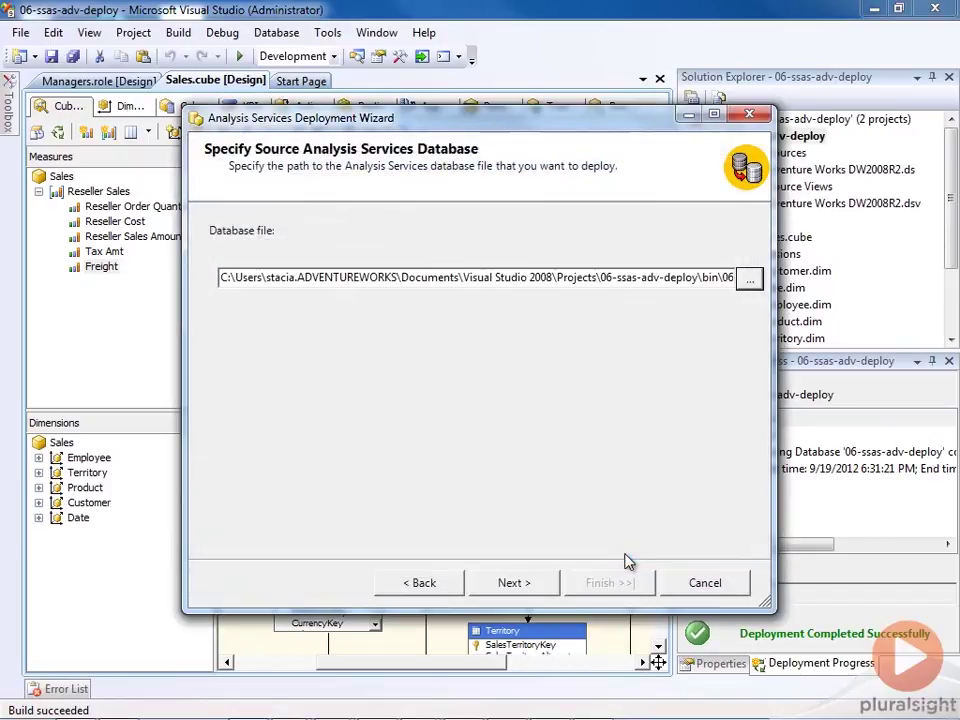
{"action": "left_click", "coordinate": [515, 584]}
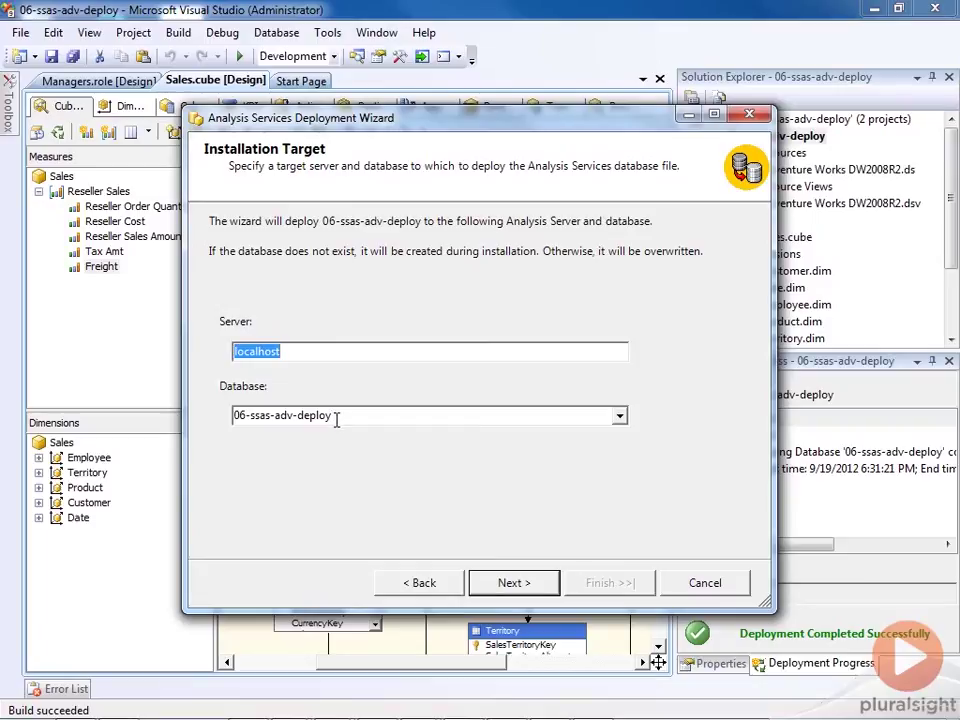
Step: Choose Retain partitions, leaving Deploy roles and retain members selected
{"action": "left_click", "coordinate": [517, 582]}
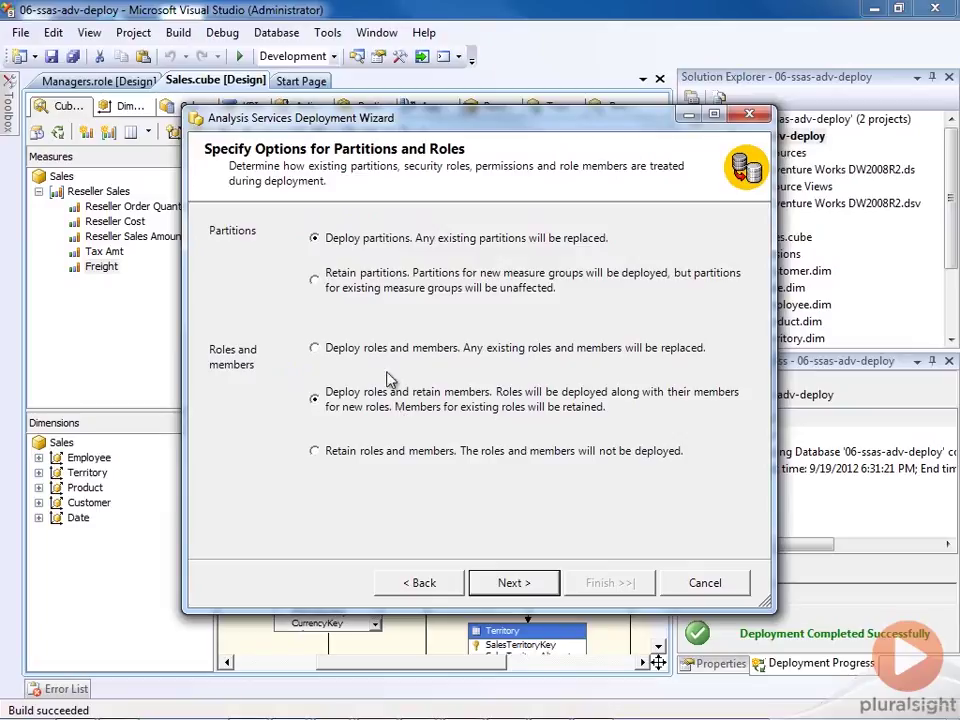
{"action": "left_click", "coordinate": [315, 281]}
Step: Accept the configuration and processing defaults, deploy 06-ssas-adv-deploy, and finish the wizard
{"action": "left_click", "coordinate": [506, 590]}
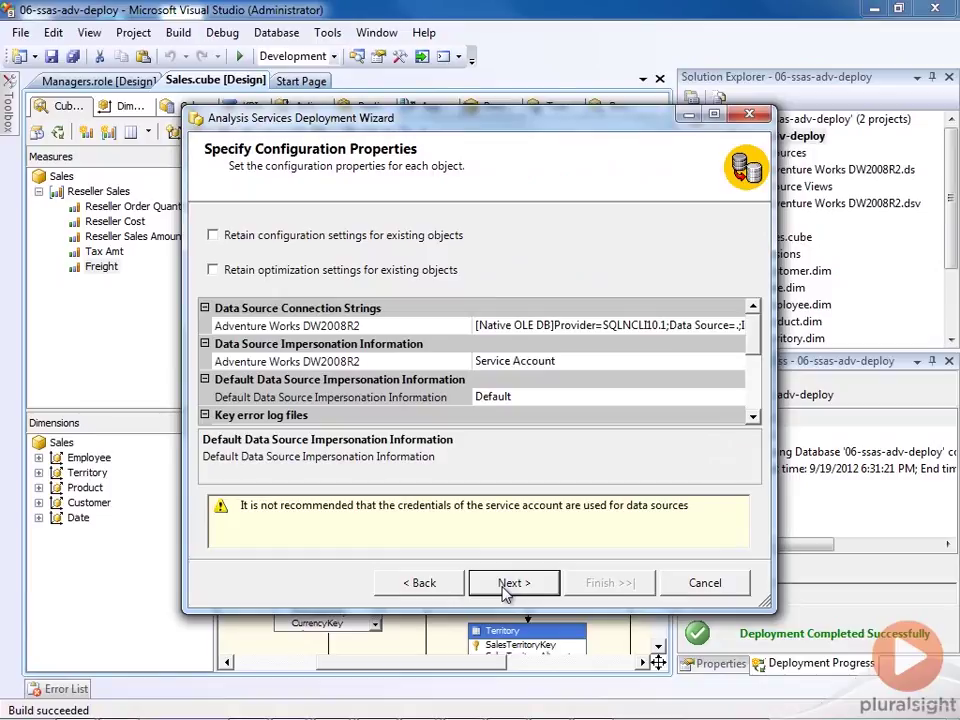
{"action": "left_click", "coordinate": [505, 586]}
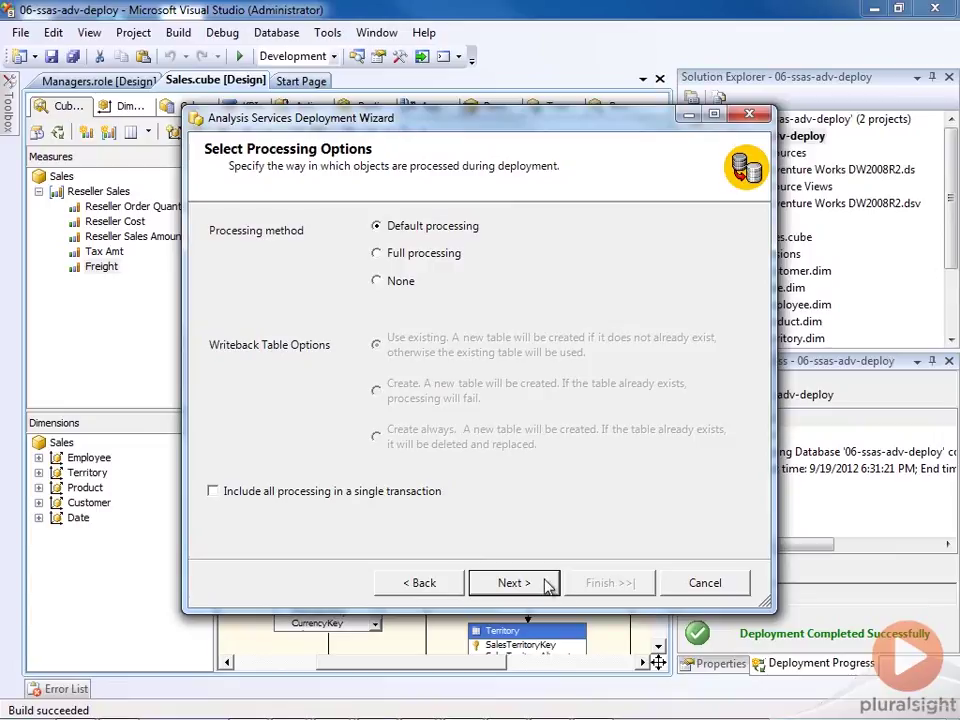
{"action": "left_click", "coordinate": [548, 587]}
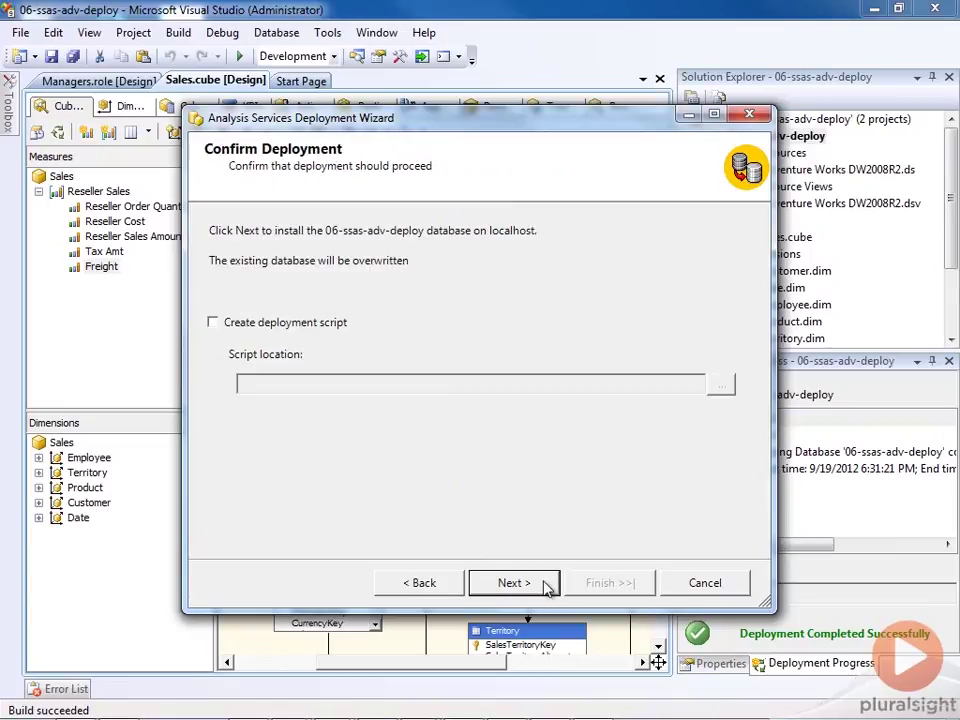
{"action": "left_click", "coordinate": [546, 588]}
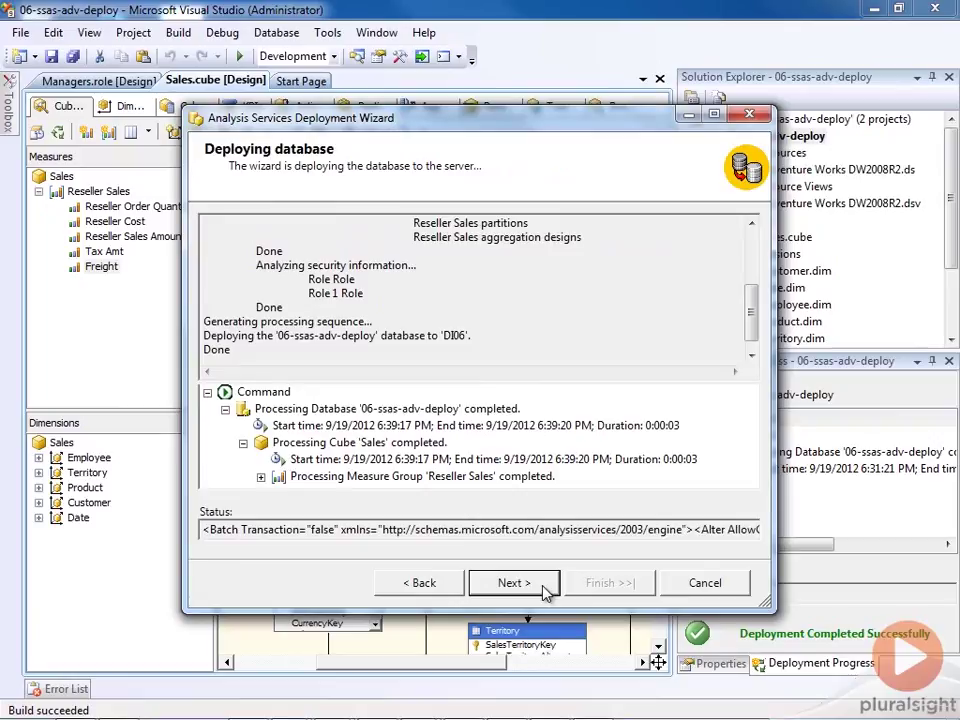
{"action": "left_click", "coordinate": [545, 590]}
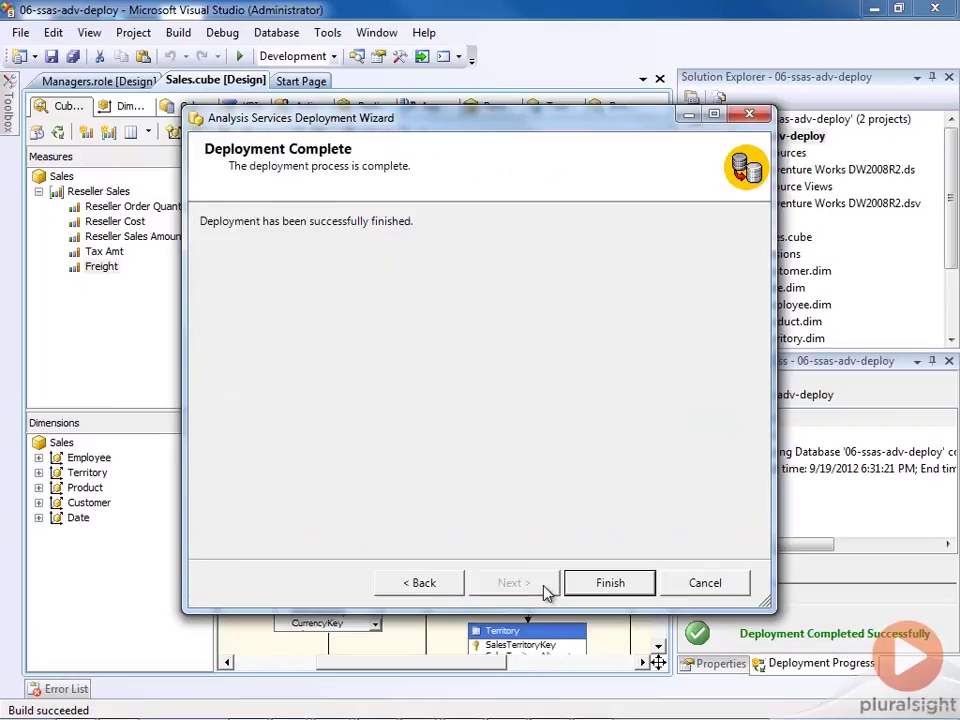
{"action": "left_click", "coordinate": [606, 585]}
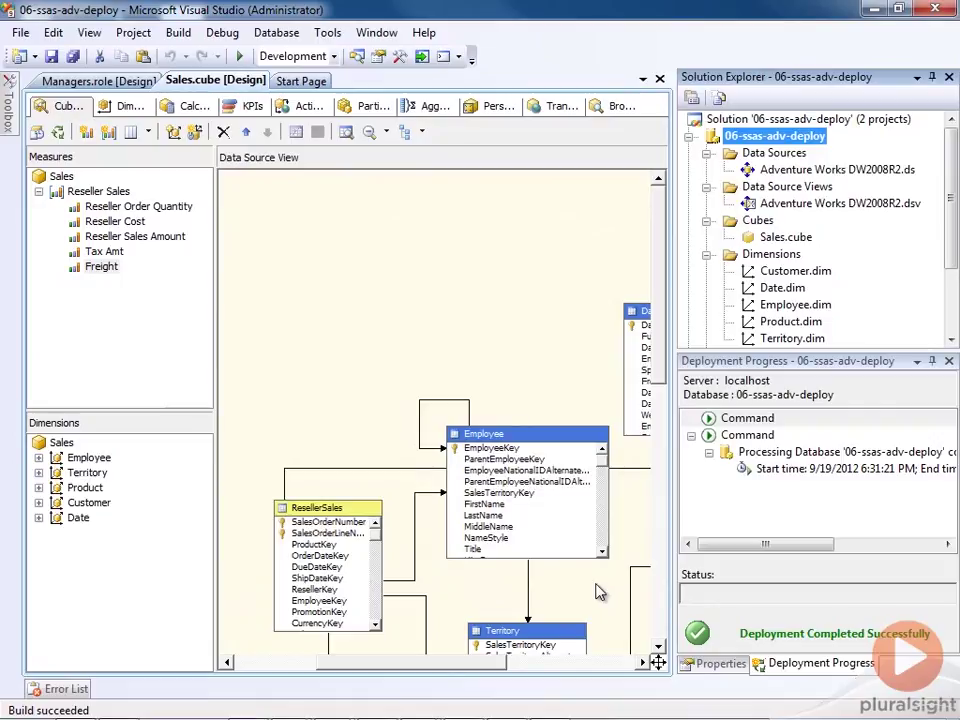
Step: Refresh the Partitions folder and confirm only the Reseller Sales partition exists
{"action": "left_click", "coordinate": [872, 12]}
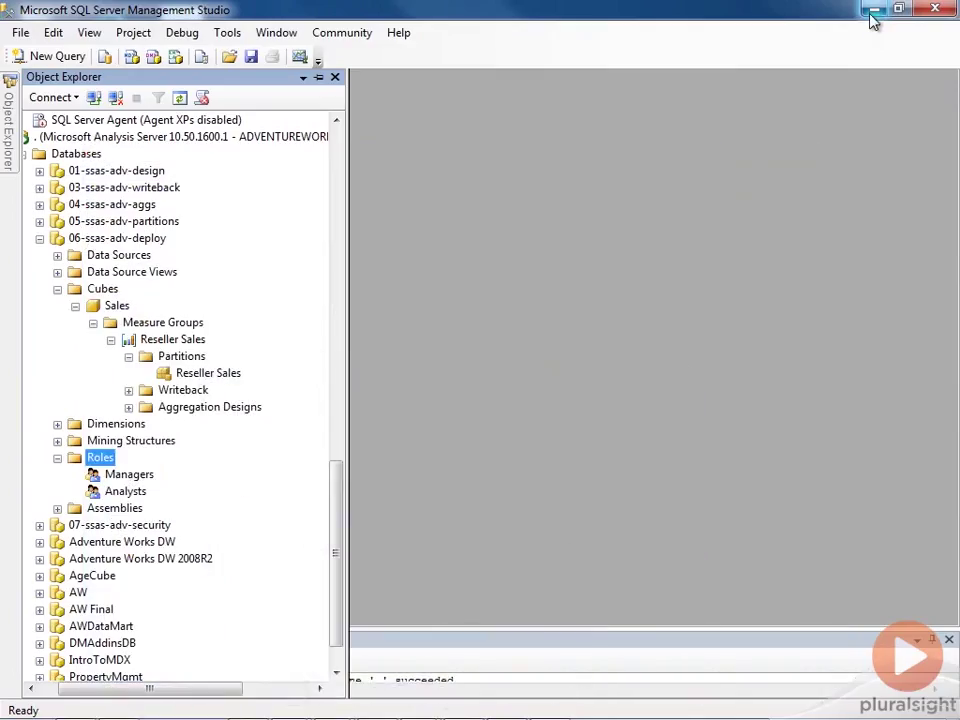
{"action": "right_click", "coordinate": [181, 358]}
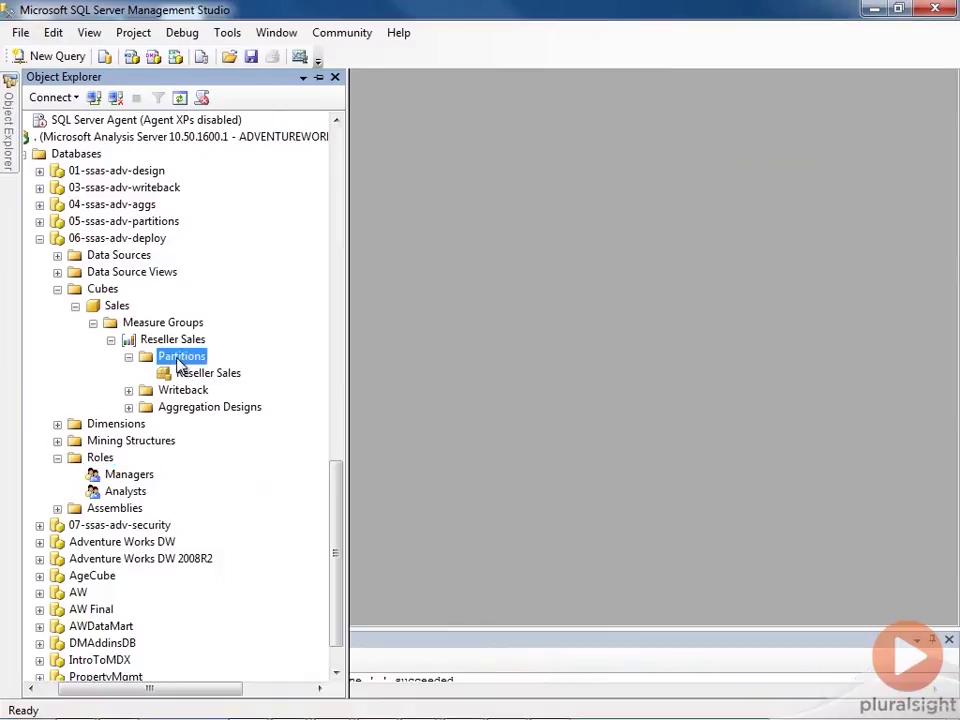
{"action": "left_click", "coordinate": [226, 516]}
{"action": "left_click", "coordinate": [198, 376]}
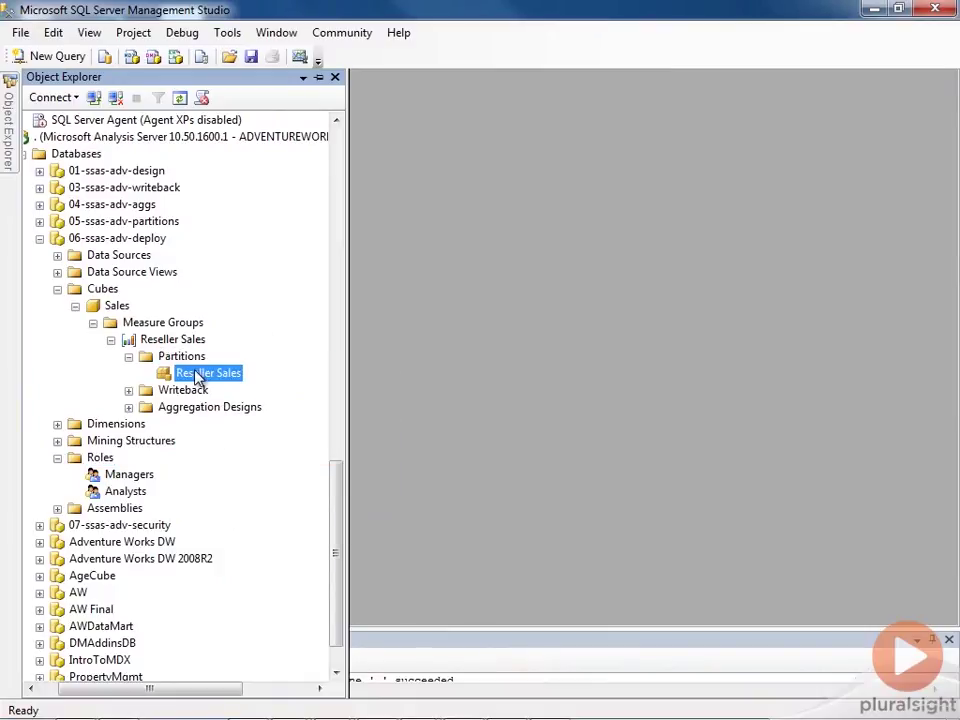
Step: Refresh the Roles folder and confirm both Analysts and Managers roles are present
{"action": "right_click", "coordinate": [113, 460]}
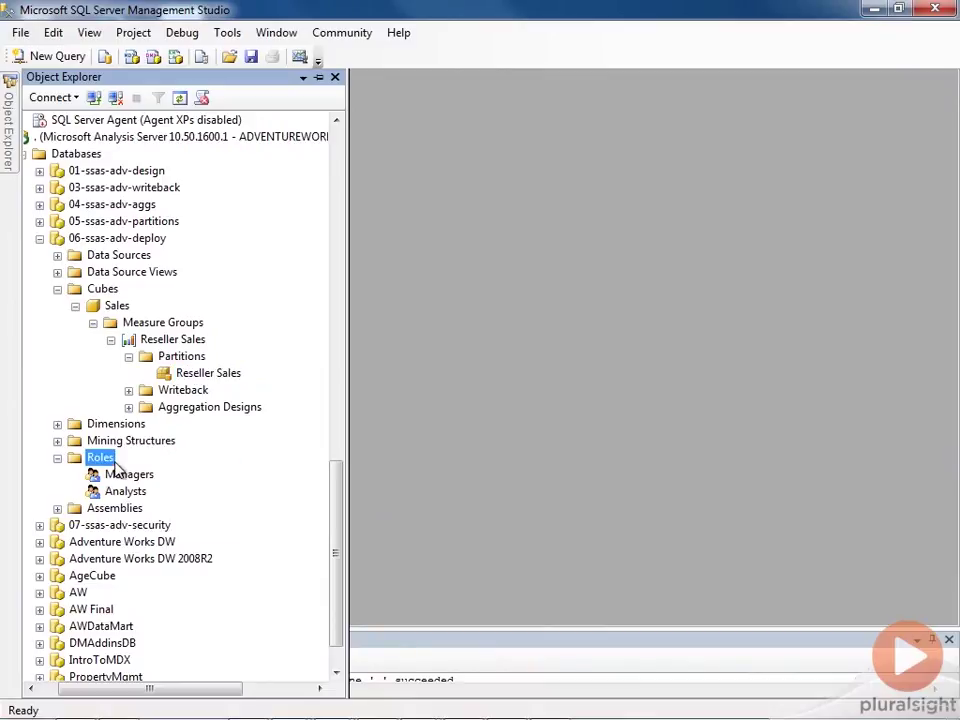
{"action": "left_click", "coordinate": [140, 526]}
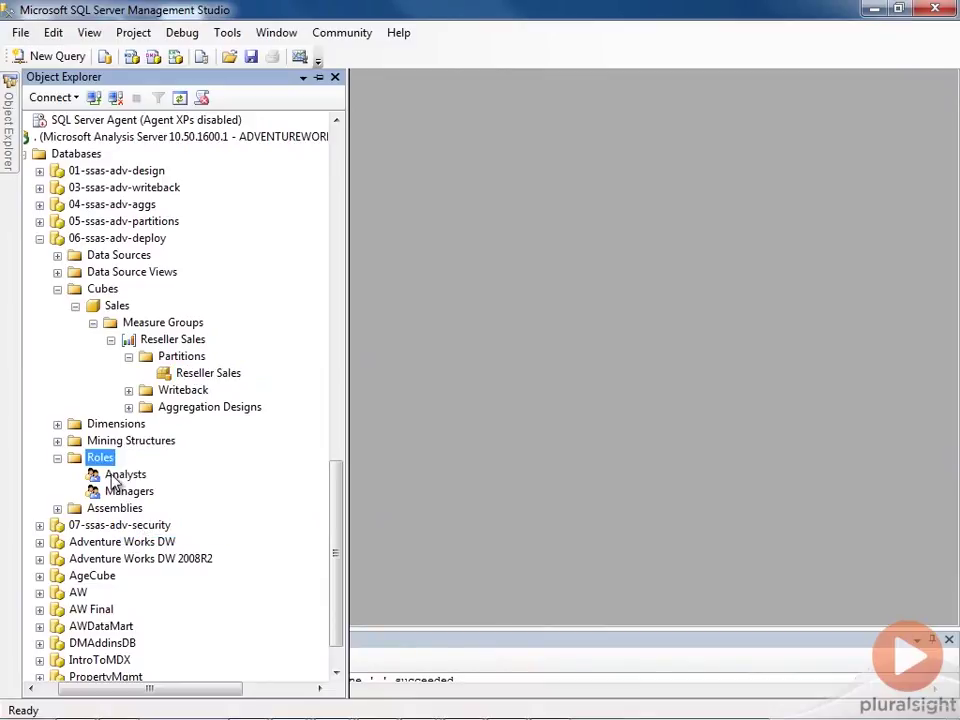
{"action": "left_click", "coordinate": [112, 476]}
{"action": "left_click", "coordinate": [120, 493]}
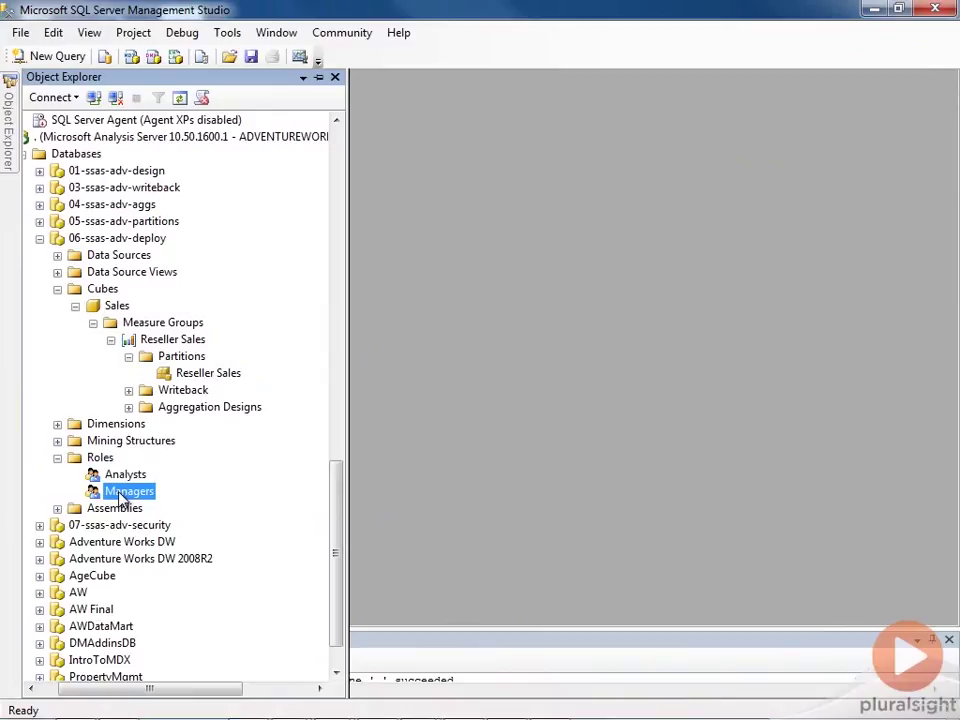
{"action": "left_click", "coordinate": [112, 476]}
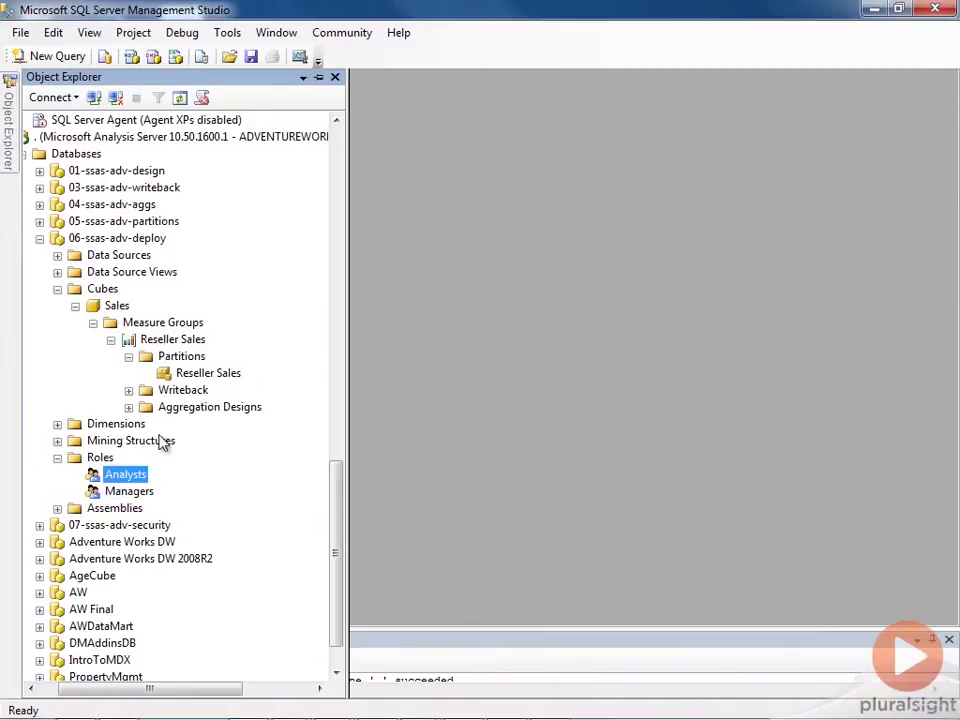
{"action": "left_click", "coordinate": [196, 374]}
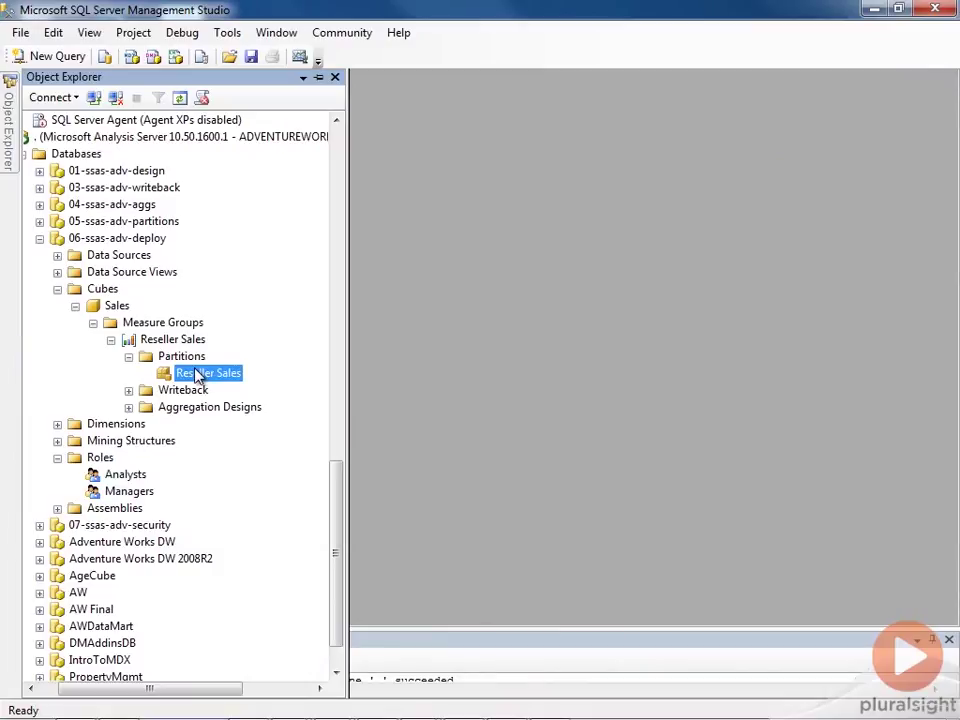
{"action": "right_click", "coordinate": [111, 306]}
Step: Browse the Sales cube and expand Measures > Reseller Sales to find Freight and Tax Amt
{"action": "left_click", "coordinate": [148, 314]}
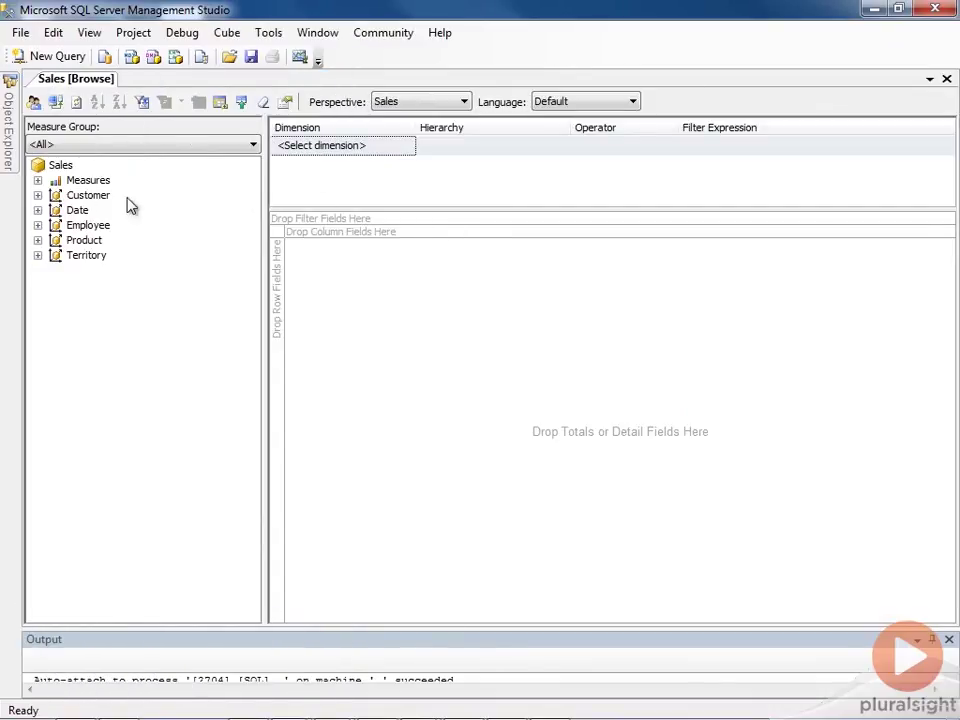
{"action": "left_click", "coordinate": [37, 180]}
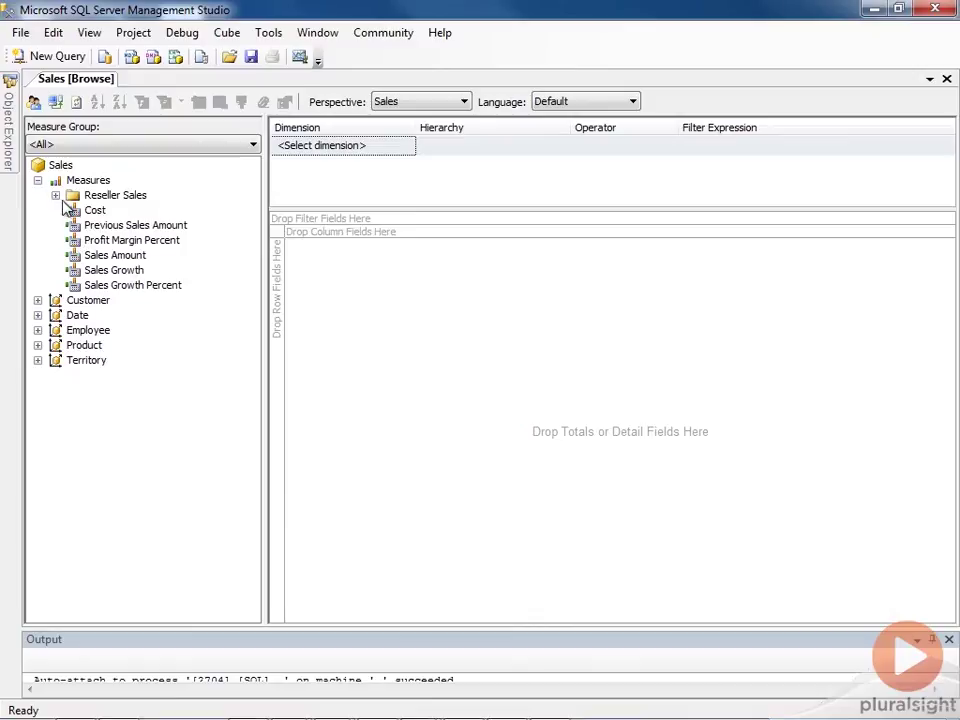
{"action": "left_click", "coordinate": [55, 195]}
{"action": "left_click", "coordinate": [121, 272]}
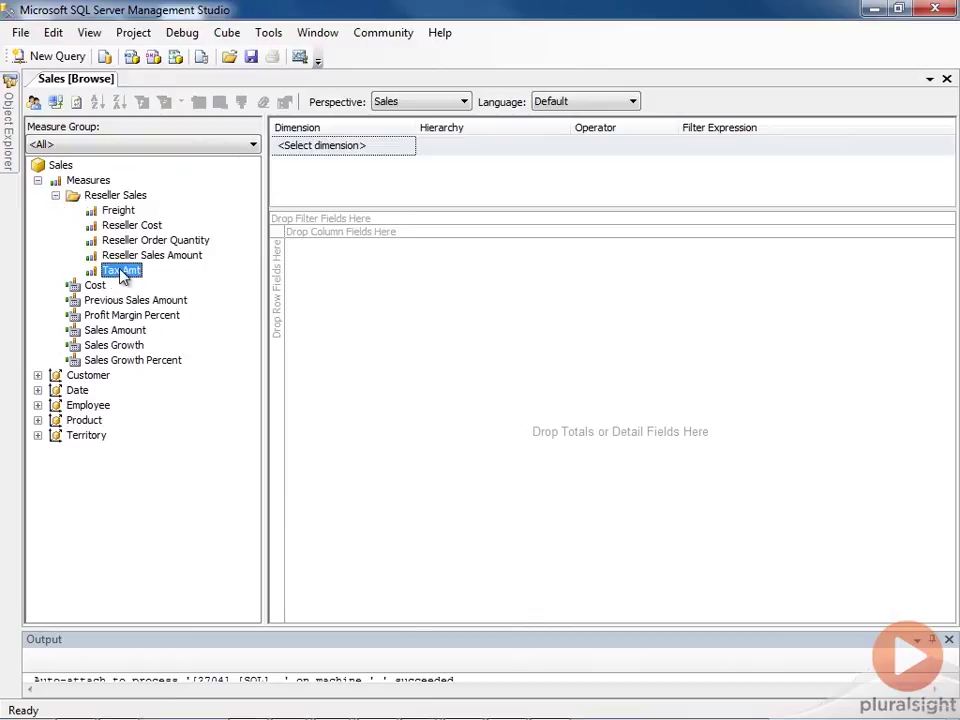